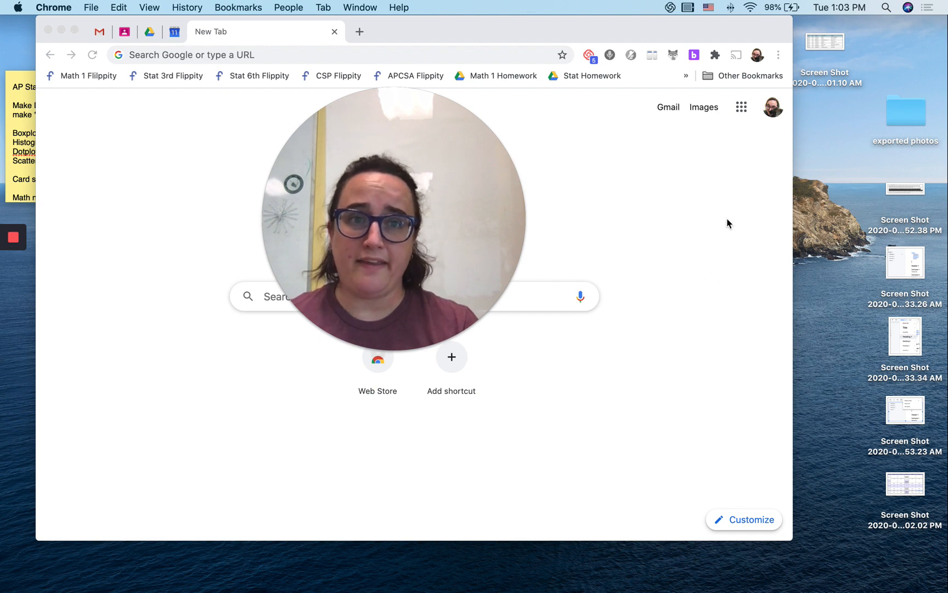
# Step: Launch the Google Meet Breakout Rooms extension and make sure it is pinned in the browser's extension list
pyautogui.click(695, 54)
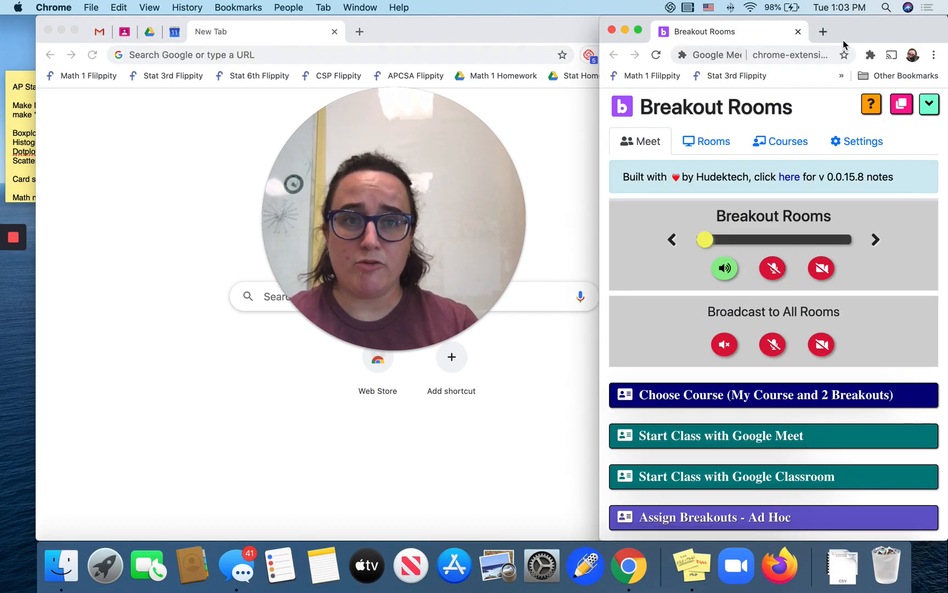
pyautogui.doubleClick(525, 36)
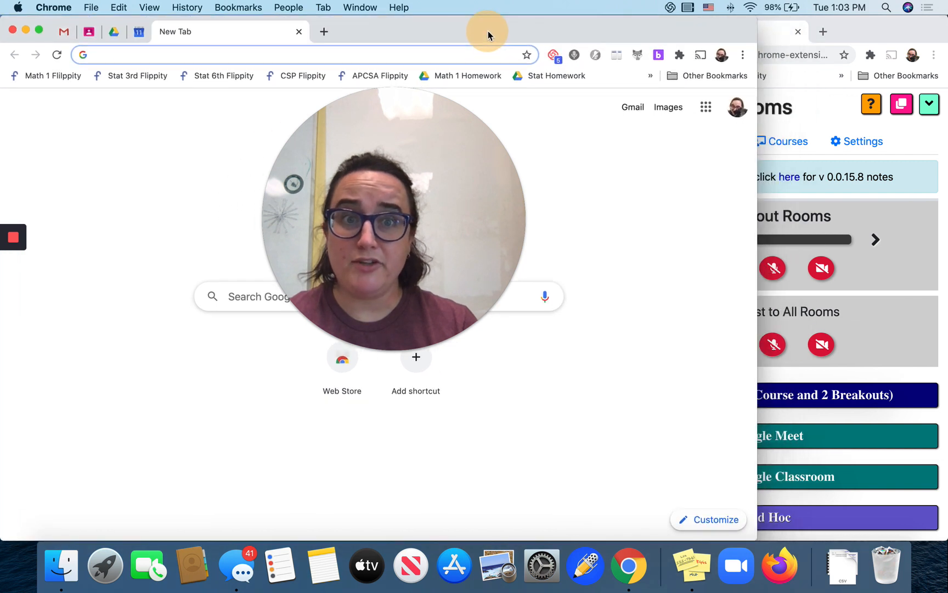
pyautogui.click(679, 55)
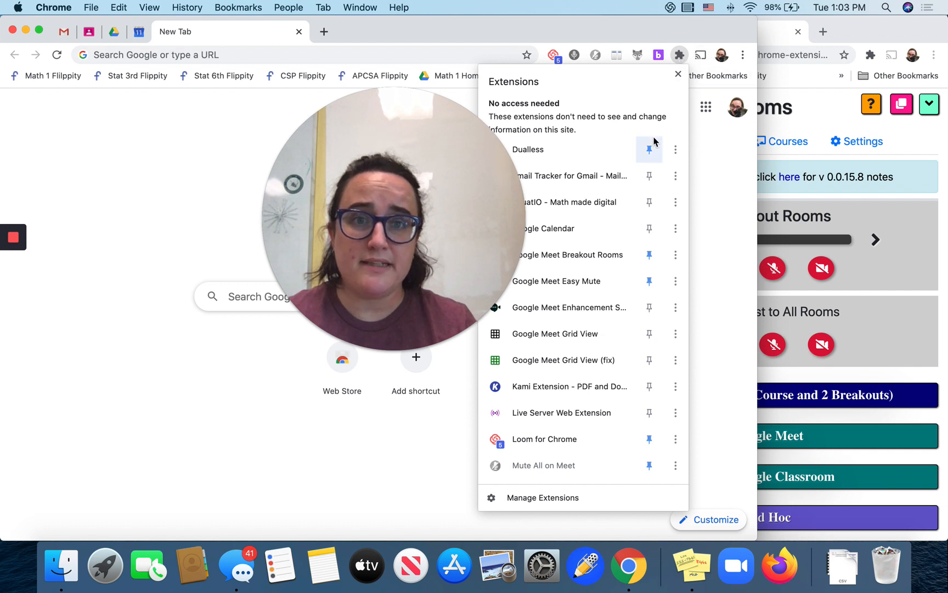
pyautogui.scroll(-1, 632, 258)
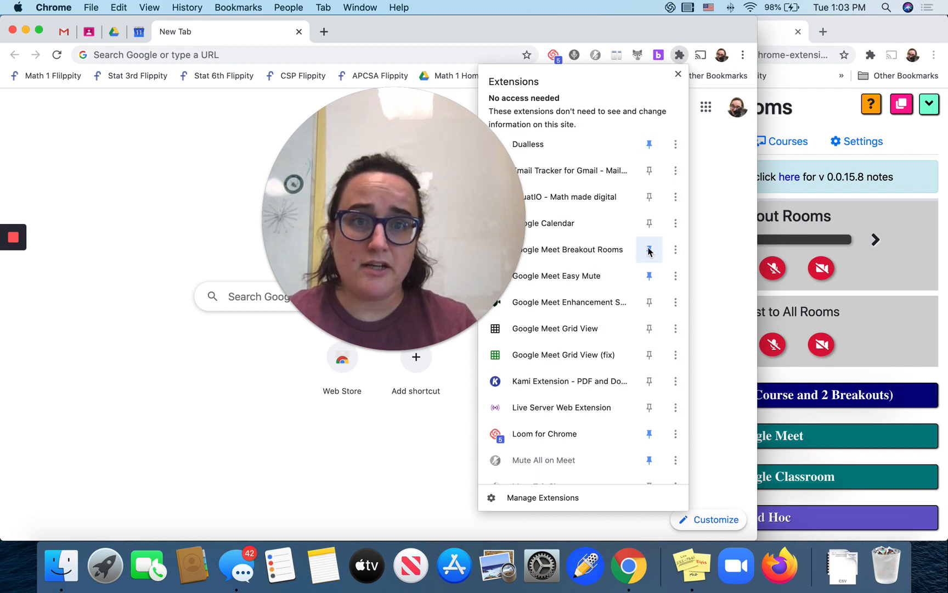
pyautogui.click(649, 251)
pyautogui.click(649, 251)
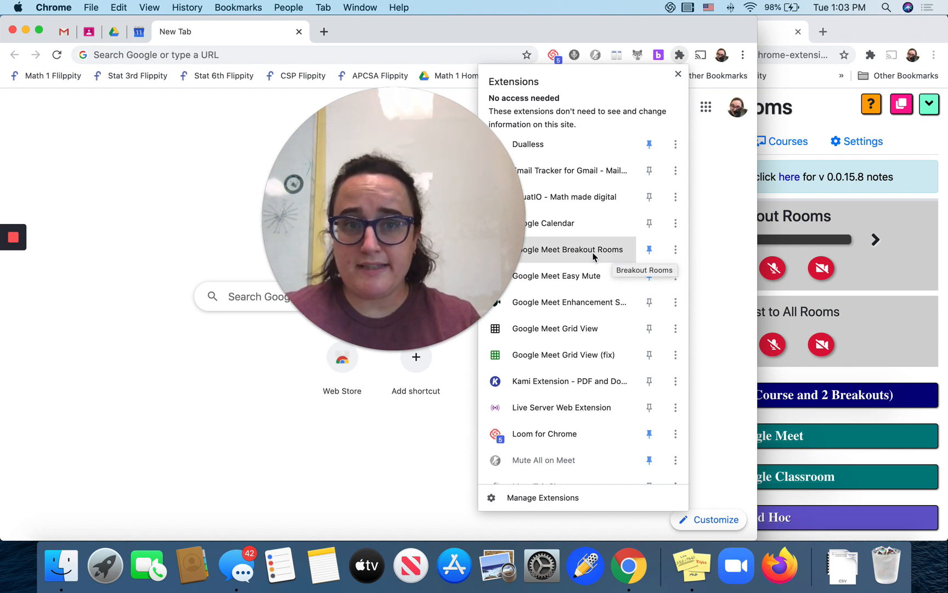
pyautogui.click(733, 200)
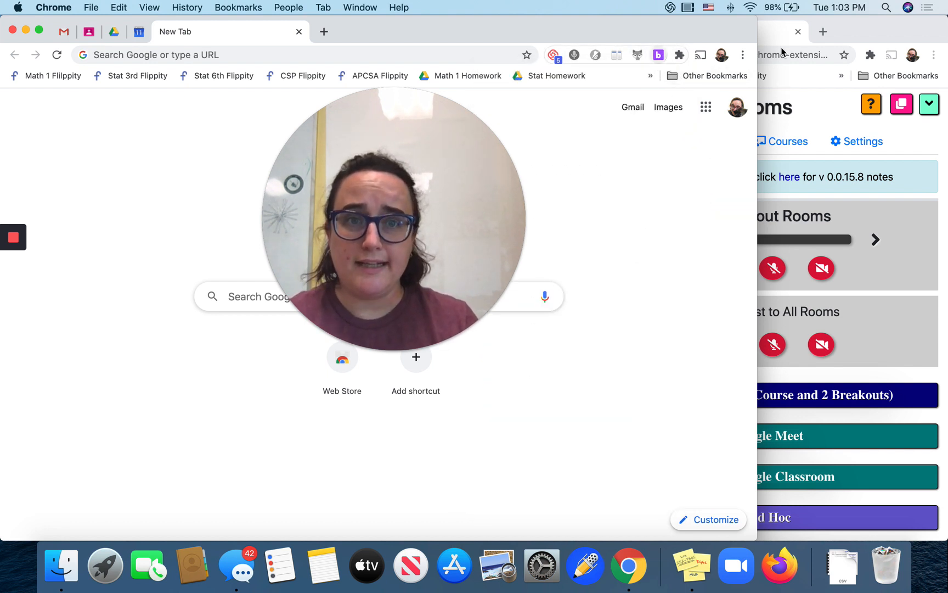
# Step: Delete the Faculty course from the Breakout Rooms course list
pyautogui.click(867, 42)
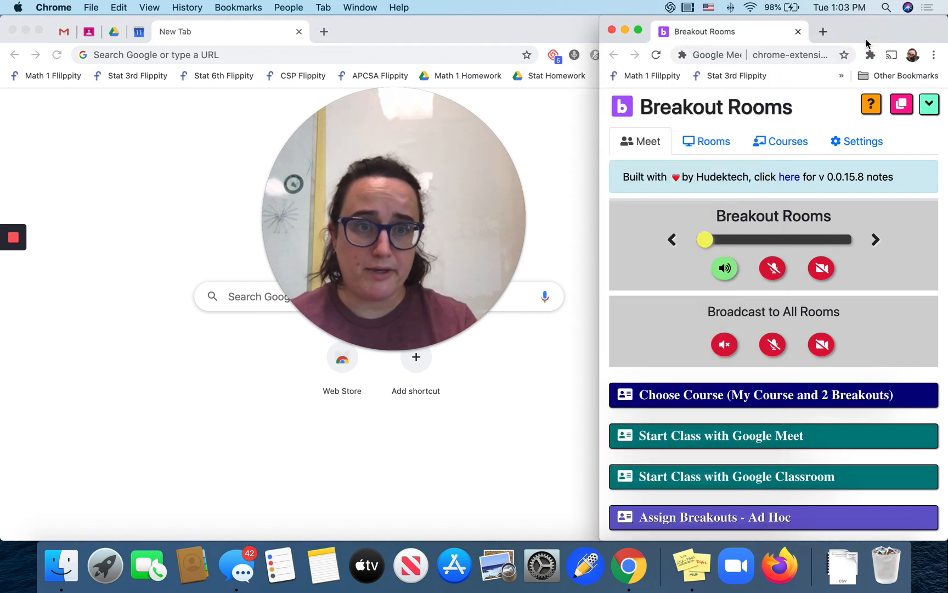
pyautogui.click(777, 144)
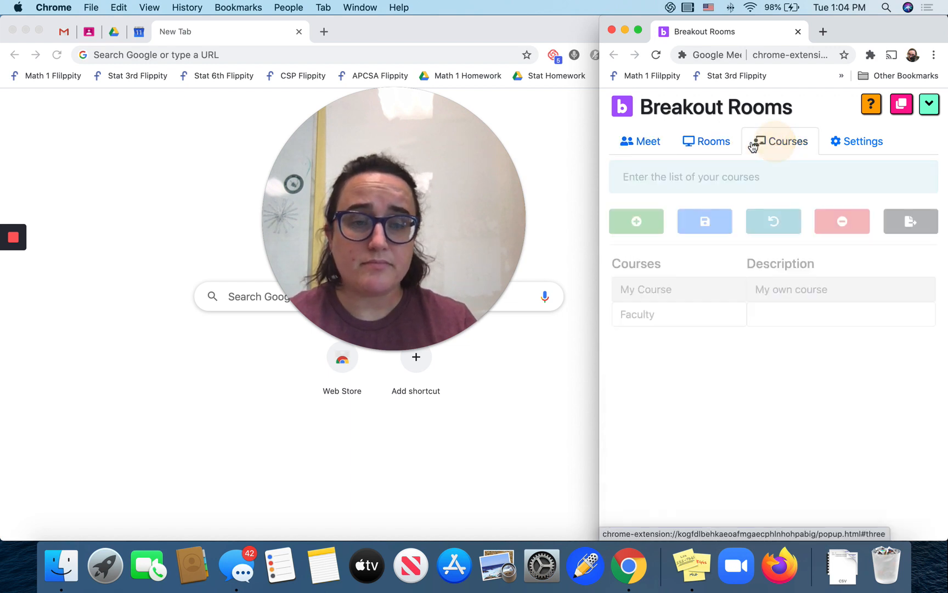
pyautogui.click(688, 318)
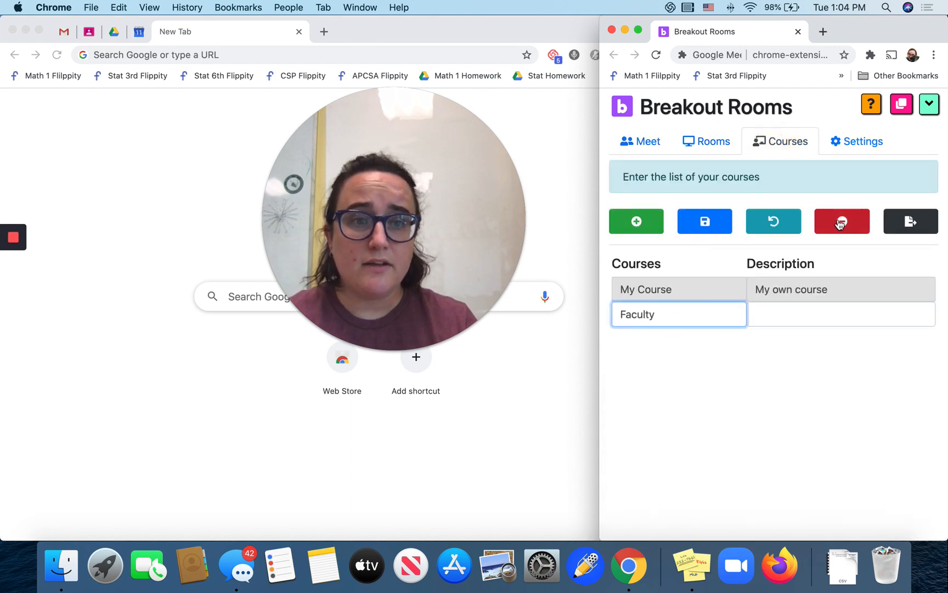
pyautogui.click(828, 222)
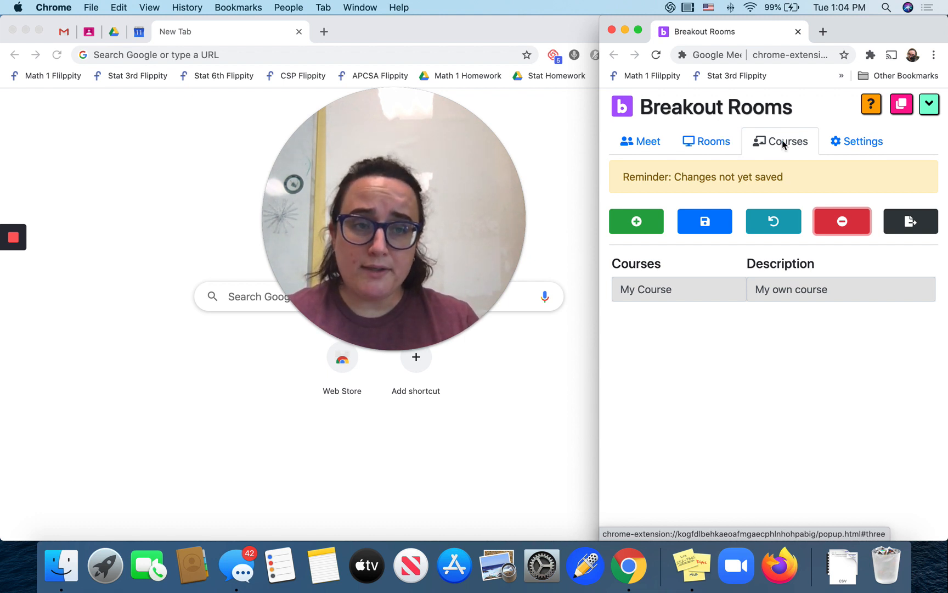
# Step: Show the room list of My Course, and start and join a new Google Meet meeting from meet.new in another tab
pyautogui.click(700, 141)
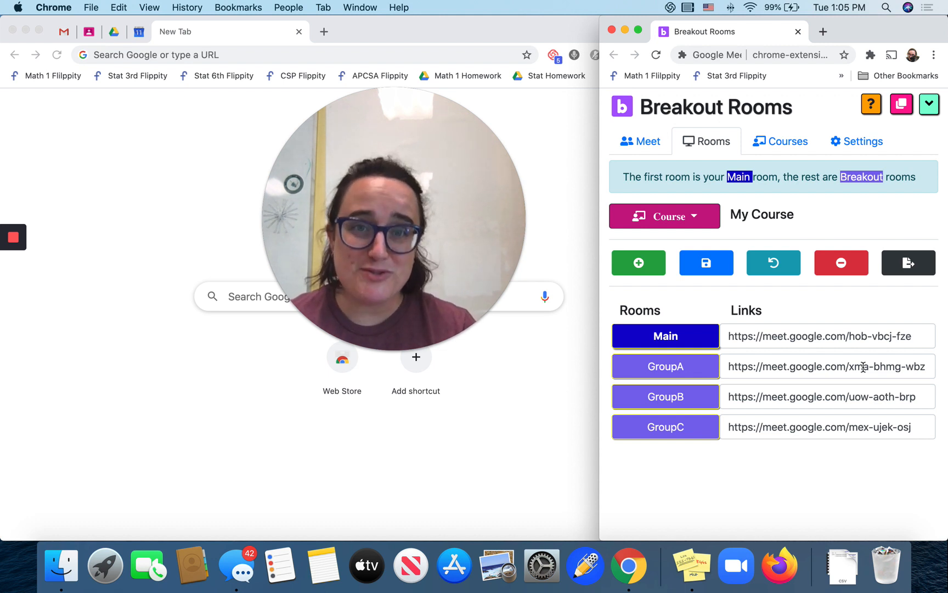
pyautogui.click(415, 35)
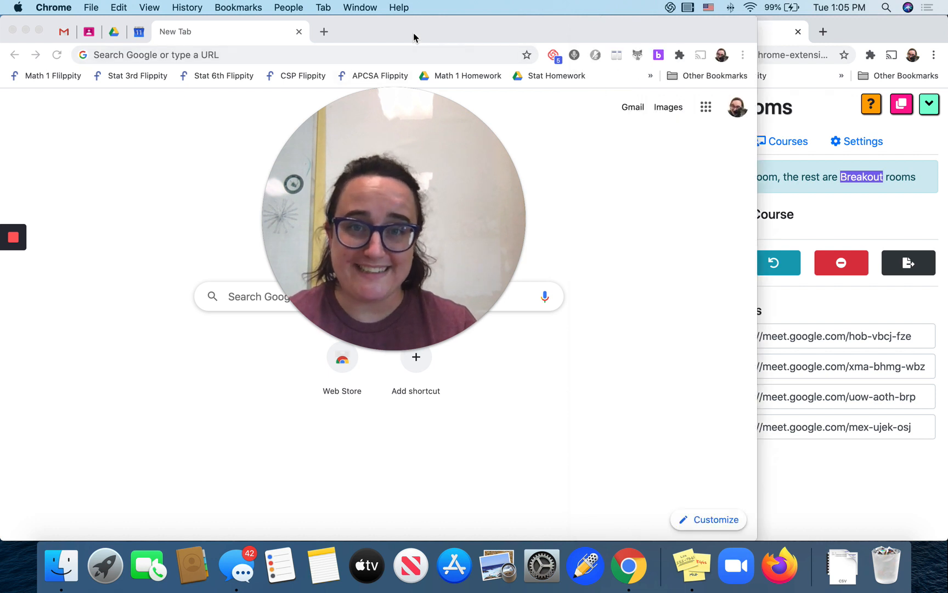
pyautogui.click(323, 30)
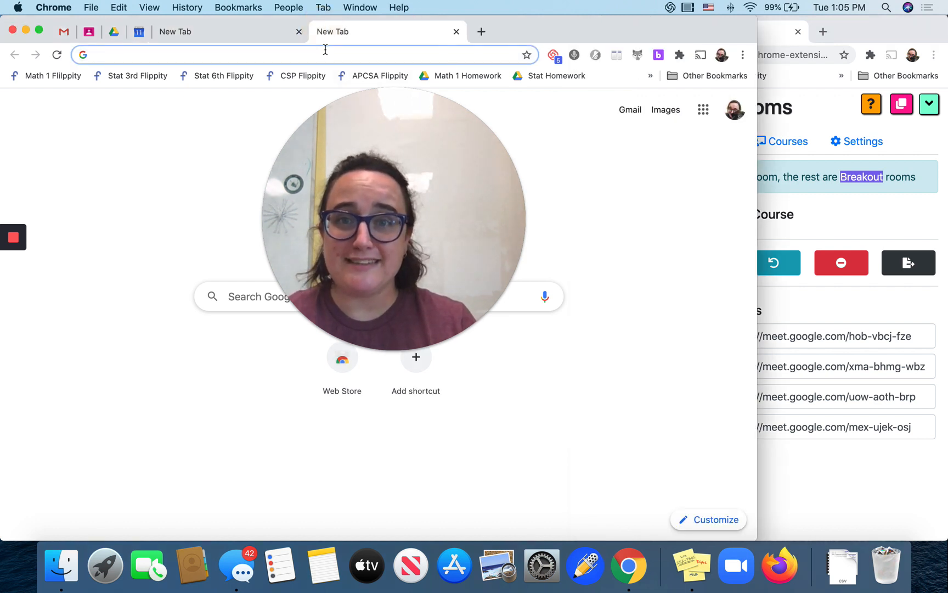
pyautogui.click(325, 50)
pyautogui.write('meet.new')
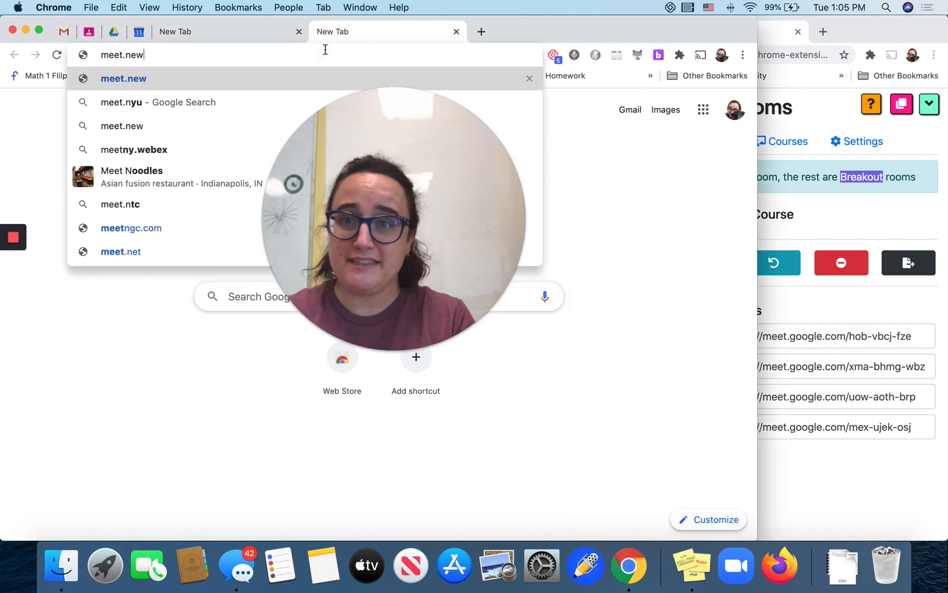
pyautogui.press('Return')
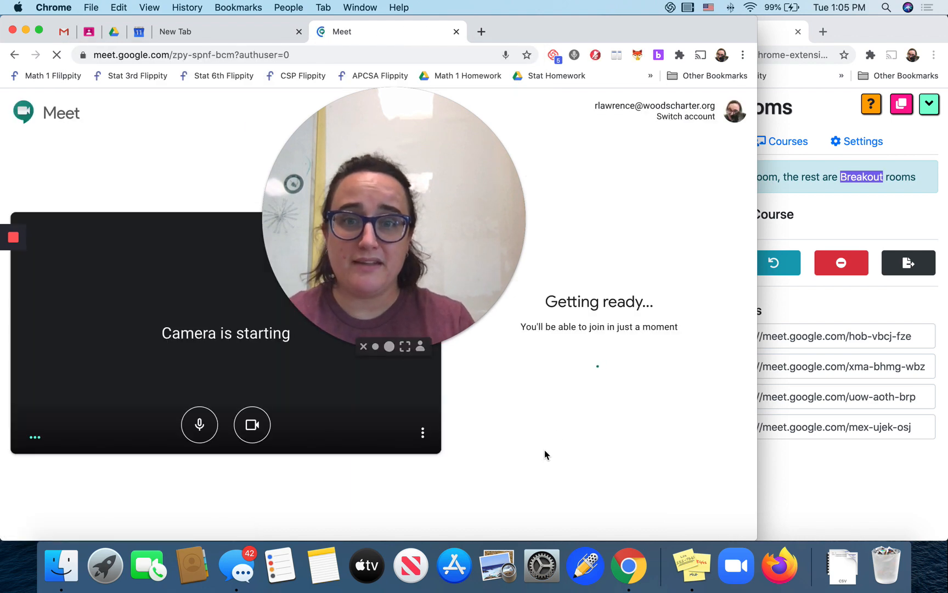
pyautogui.click(551, 343)
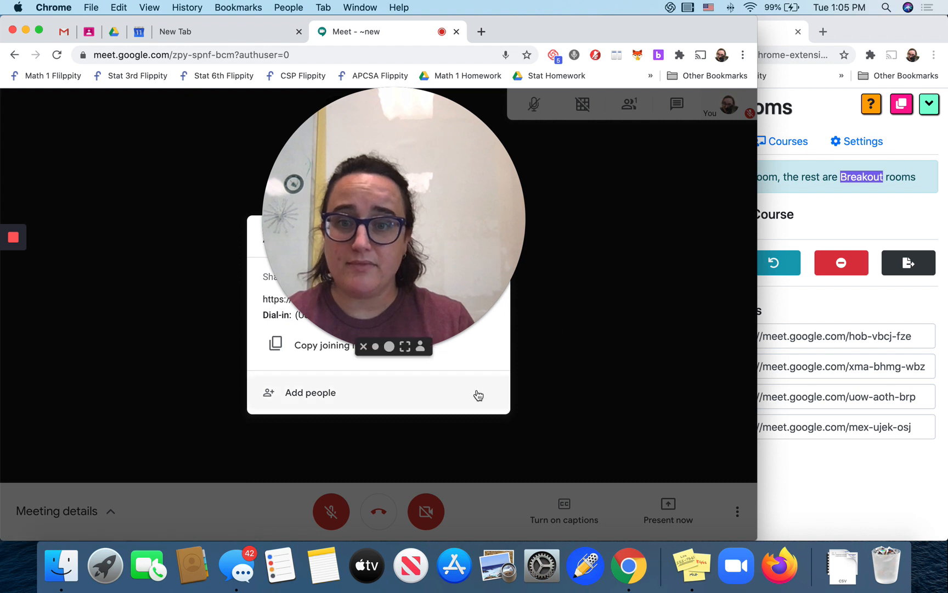
# Step: Copy the new meeting's link from its joining details and close the meeting
pyautogui.moveTo(381, 181); pyautogui.dragTo(616, 196)
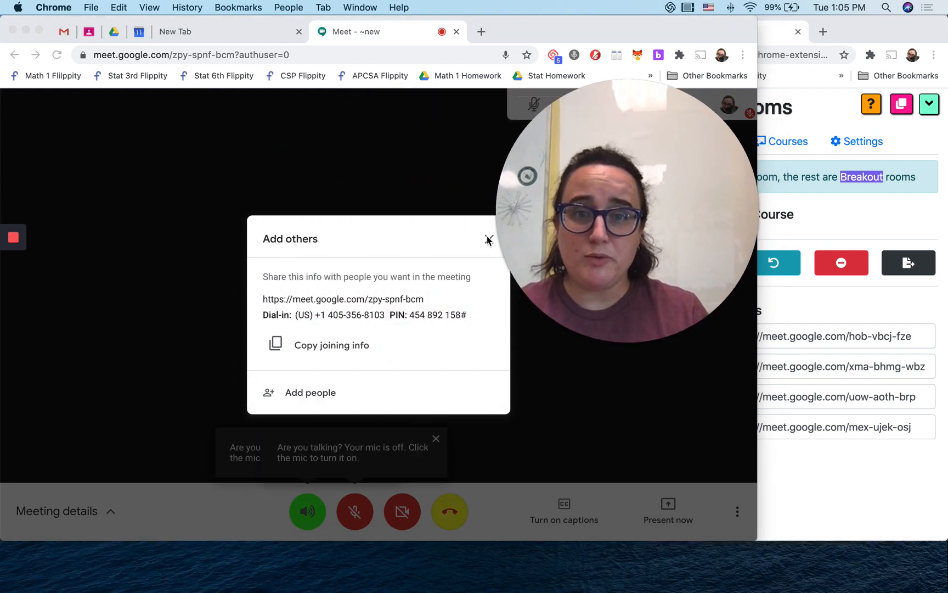
pyautogui.click(269, 343)
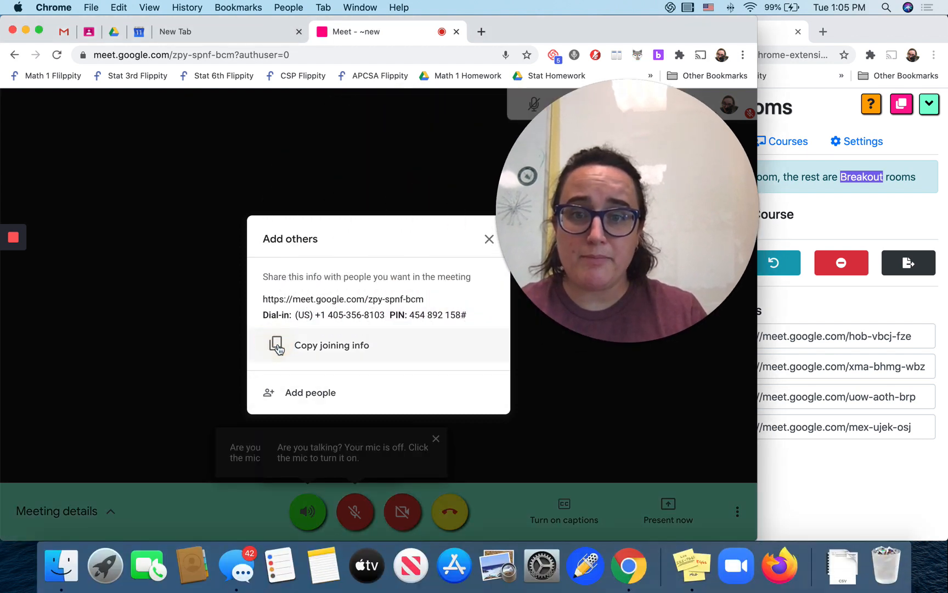
pyautogui.moveTo(434, 299); pyautogui.dragTo(257, 303)
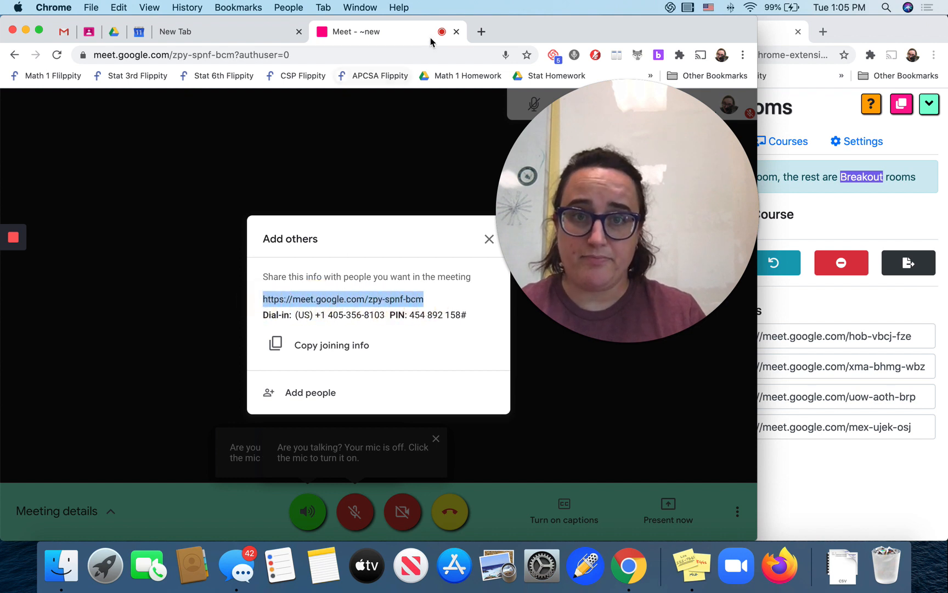
pyautogui.click(457, 32)
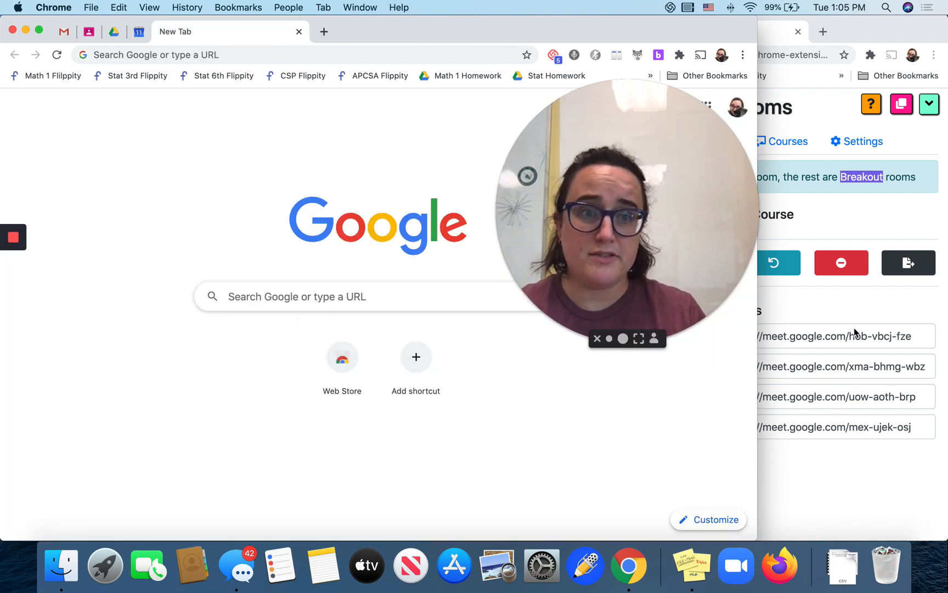
pyautogui.click(854, 332)
pyautogui.tripleClick(853, 366)
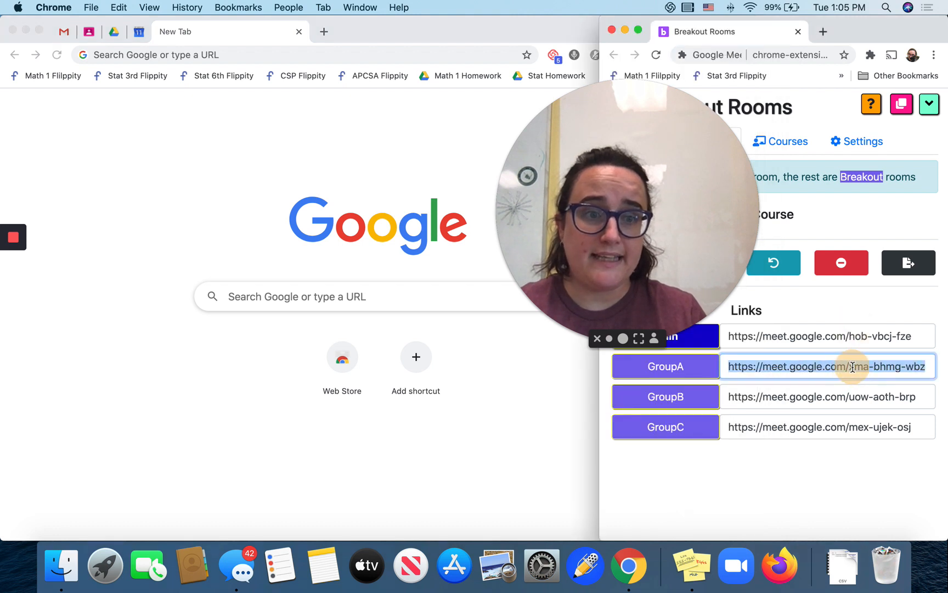
pyautogui.press('super+v')
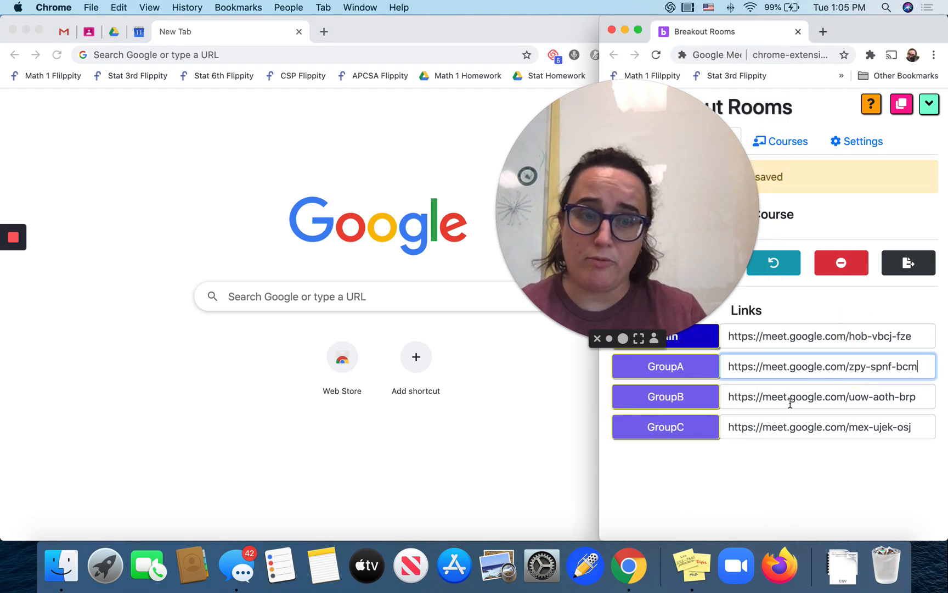
pyautogui.moveTo(611, 206); pyautogui.dragTo(305, 218)
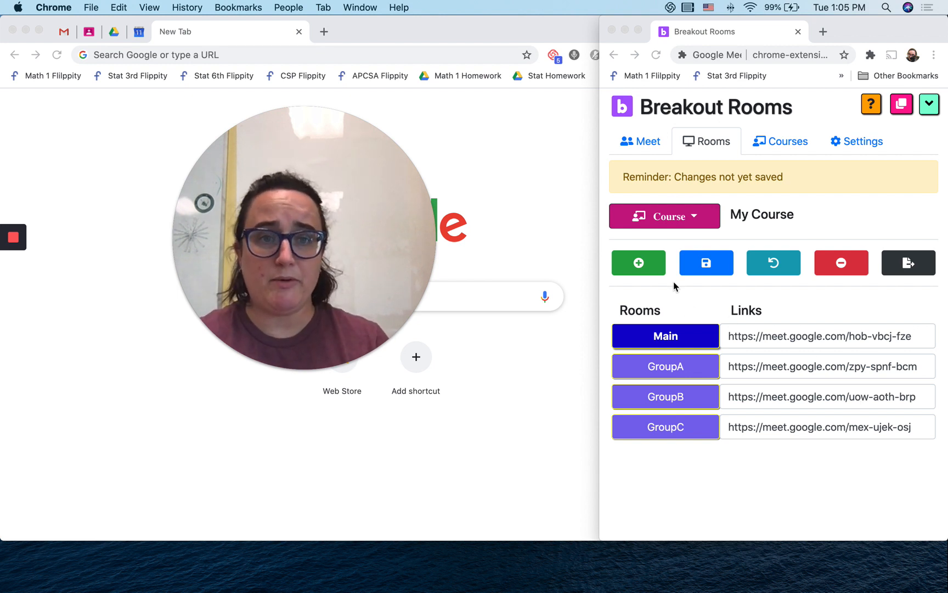
# Step: Configure the breakout rooms display as tabs in the same window with a maximum of 5 tabs
pyautogui.click(783, 144)
pyautogui.click(714, 145)
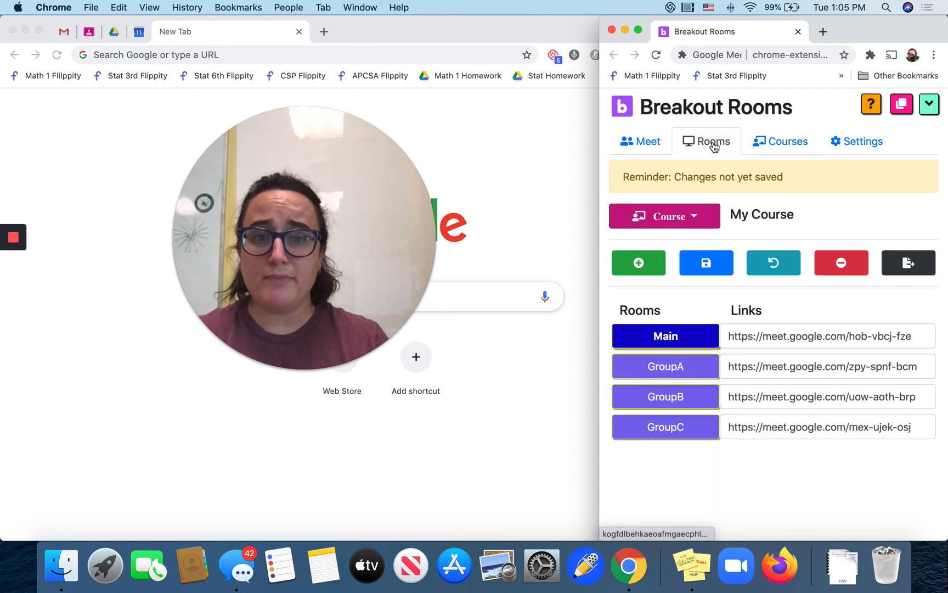
pyautogui.click(867, 143)
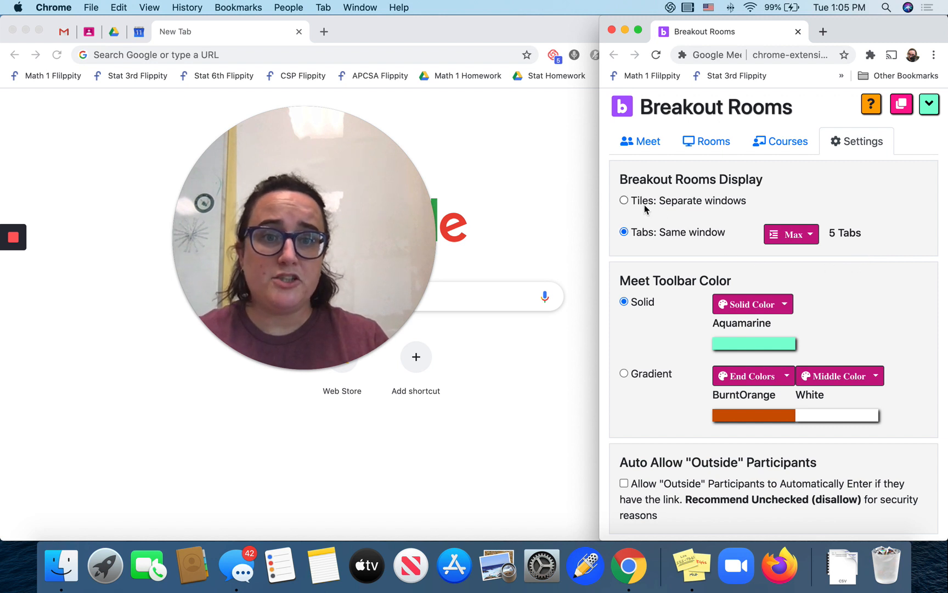
pyautogui.click(625, 201)
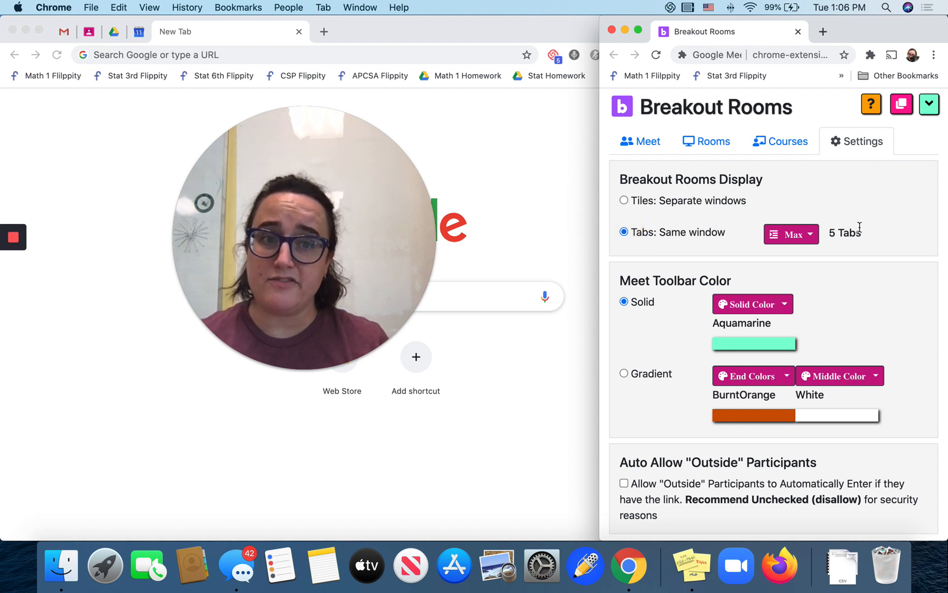
pyautogui.click(791, 235)
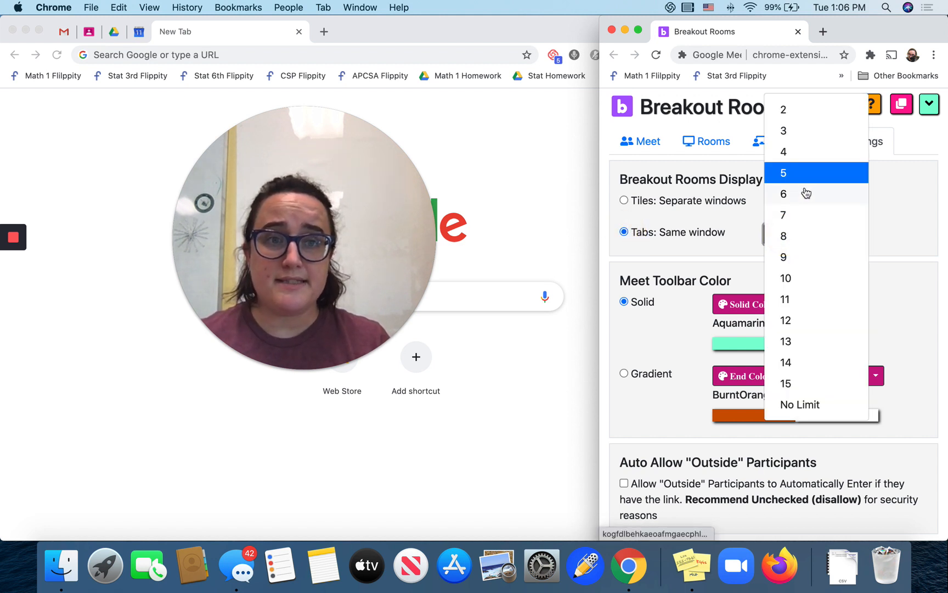
pyautogui.click(798, 172)
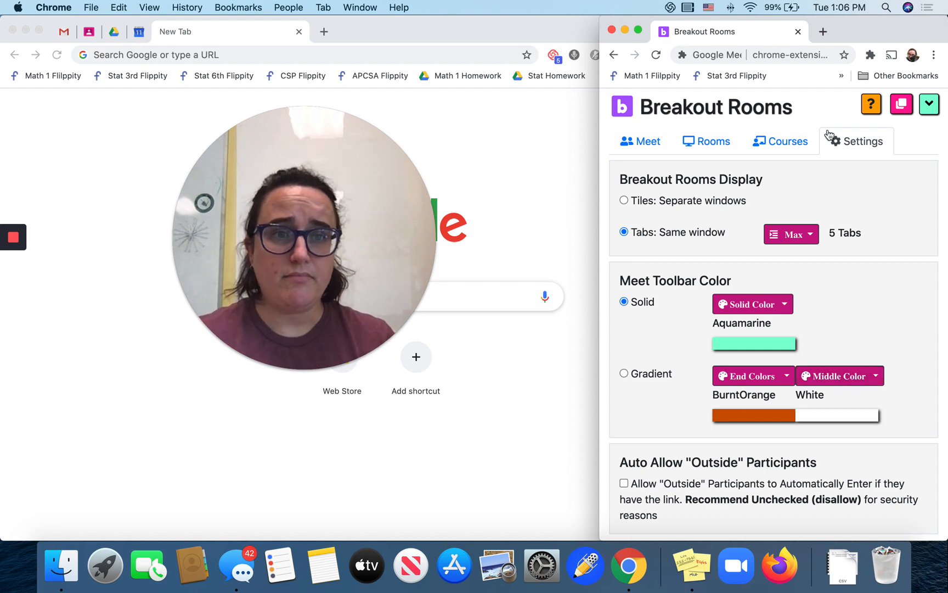
# Step: Choose My Course as the course for the class meeting
pyautogui.click(634, 142)
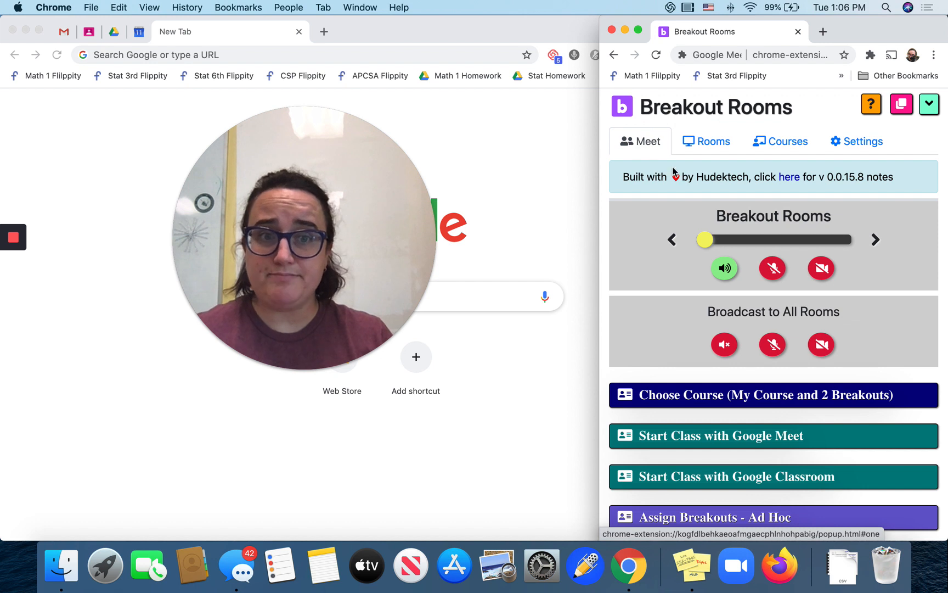
pyautogui.scroll(-2, 731, 314)
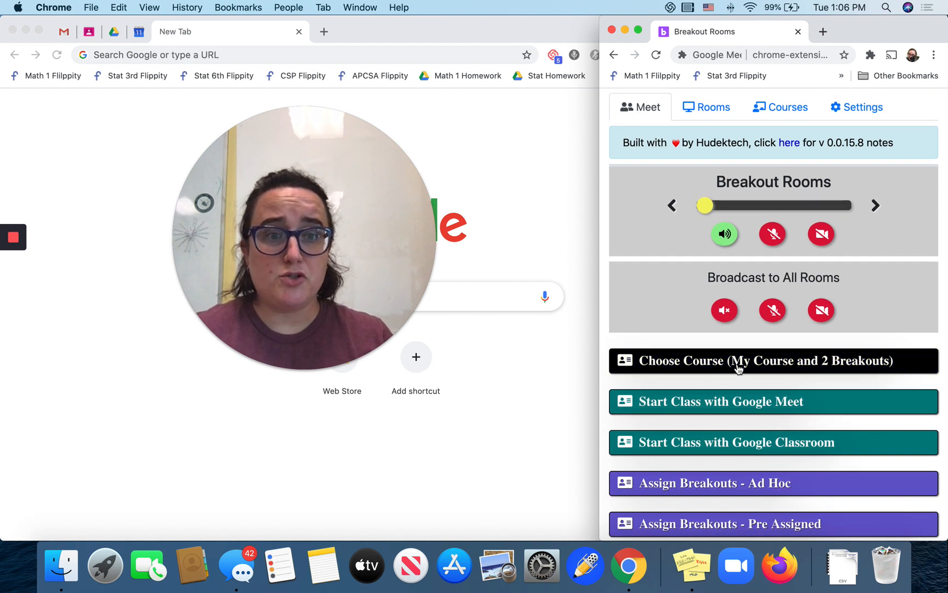
pyautogui.click(739, 366)
pyautogui.scroll(-3, 737, 307)
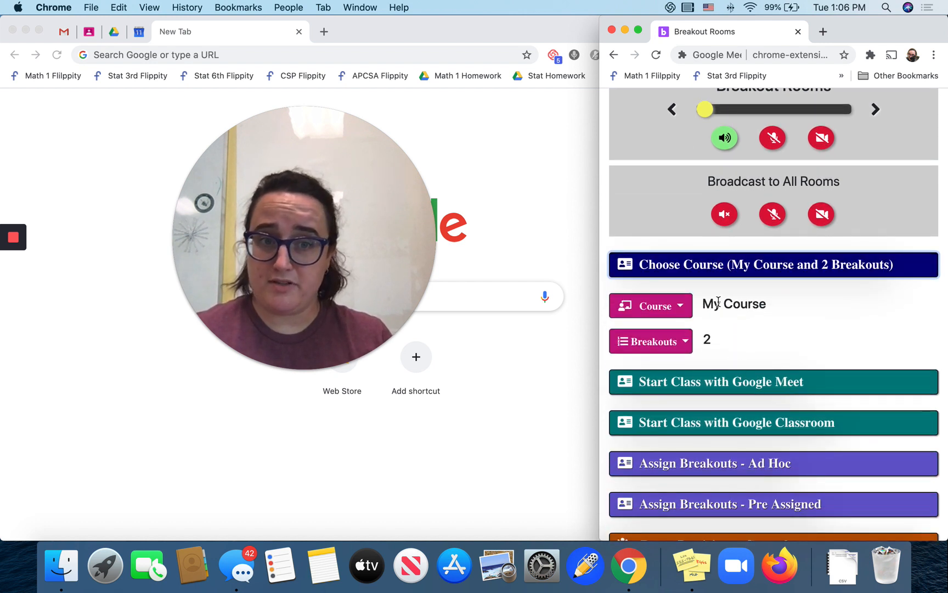
pyautogui.click(679, 309)
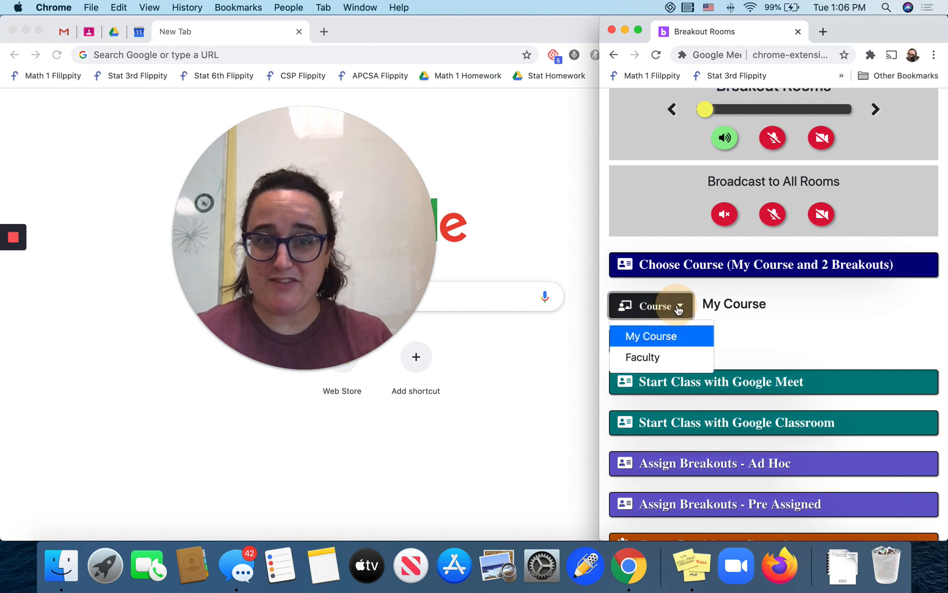
pyautogui.click(675, 336)
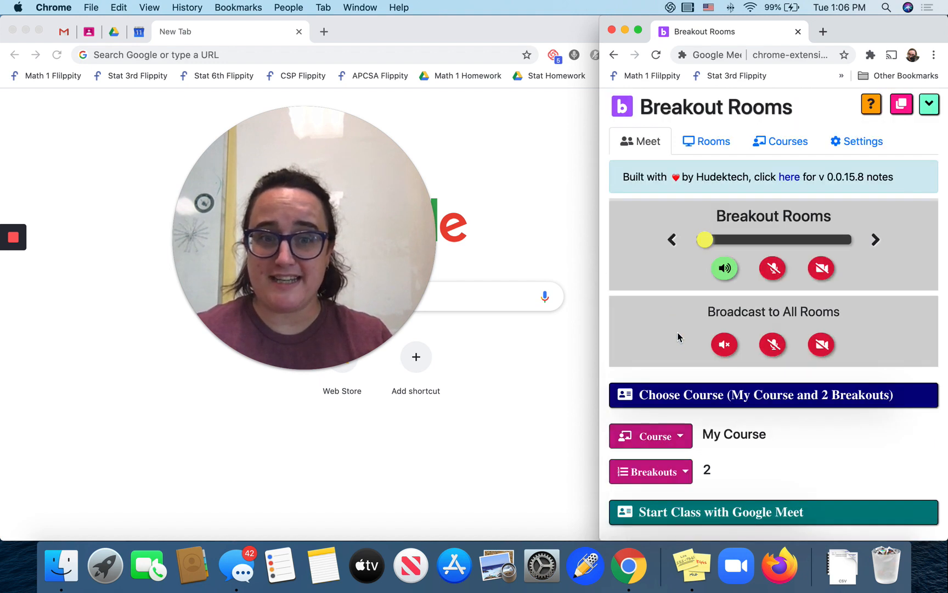
# Step: Check the available options for the number of breakouts in My Course
pyautogui.scroll(-3, 677, 336)
pyautogui.click(679, 379)
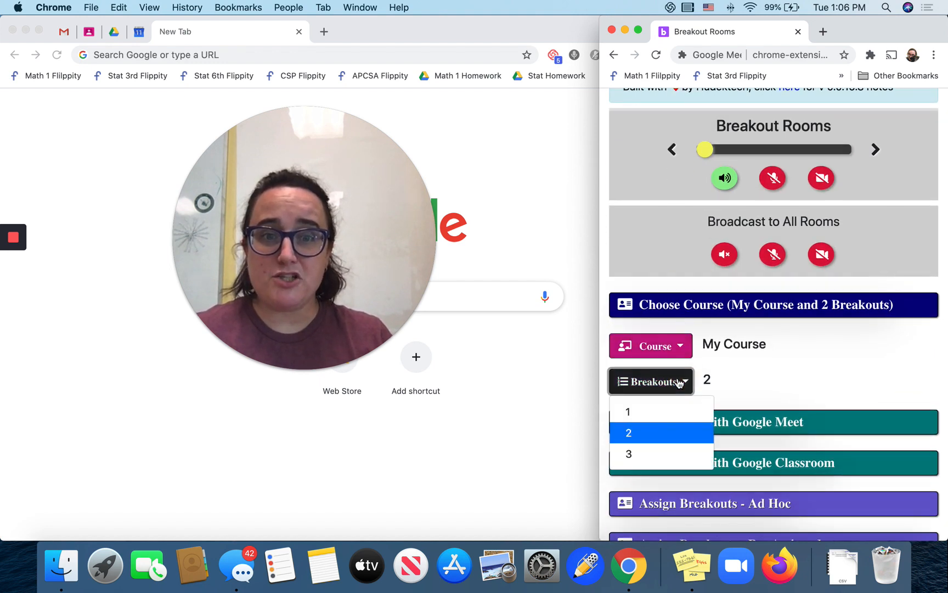
pyautogui.click(678, 380)
pyautogui.scroll(-3, 758, 254)
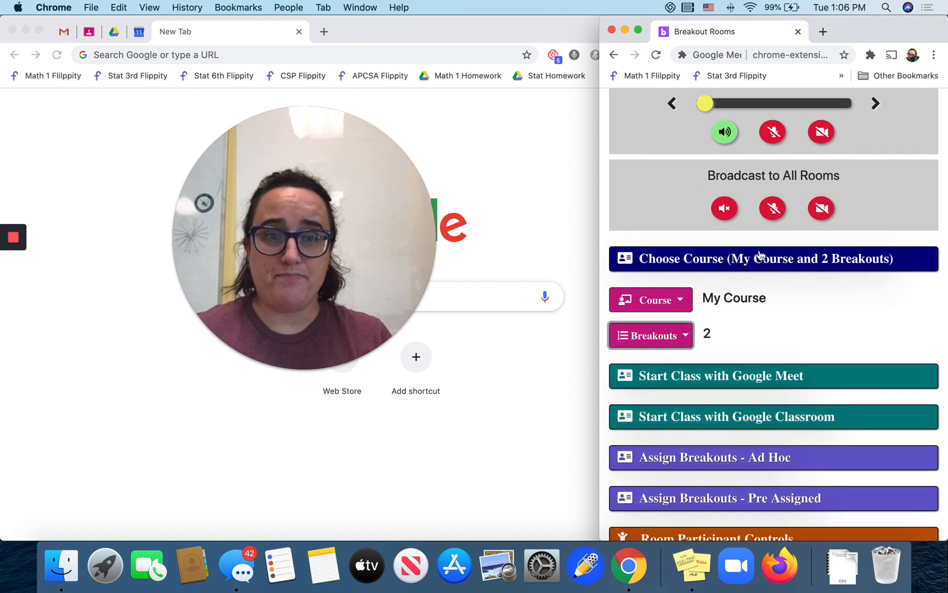
# Step: Set the number of breakouts for My Course to 2
pyautogui.click(675, 311)
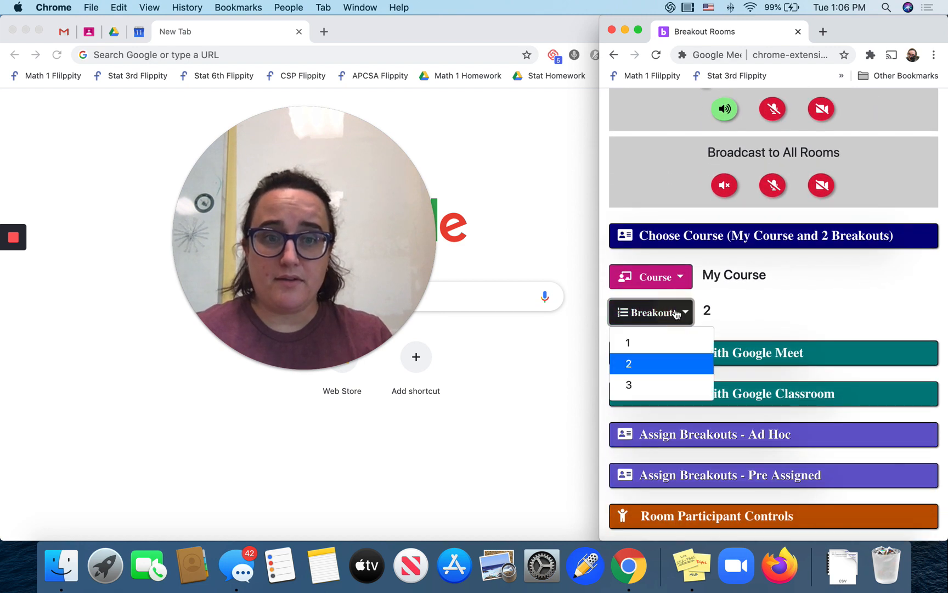
pyautogui.click(674, 363)
pyautogui.scroll(-3, 676, 365)
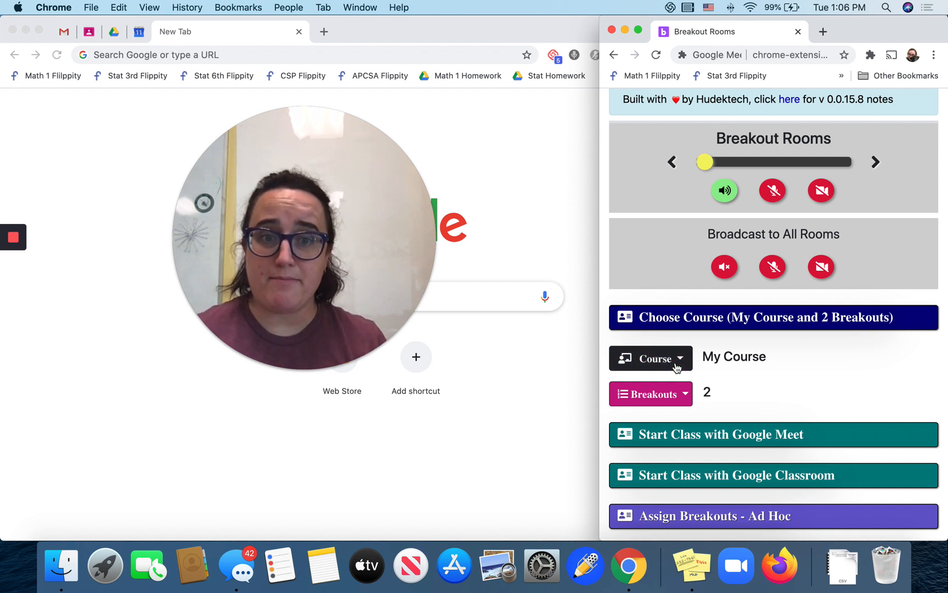
pyautogui.click(659, 394)
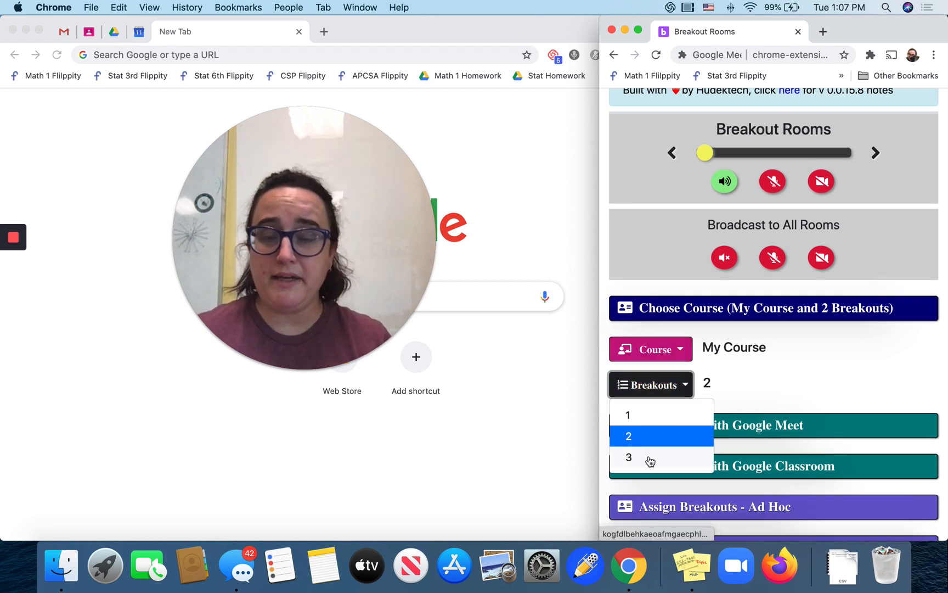
pyautogui.click(795, 392)
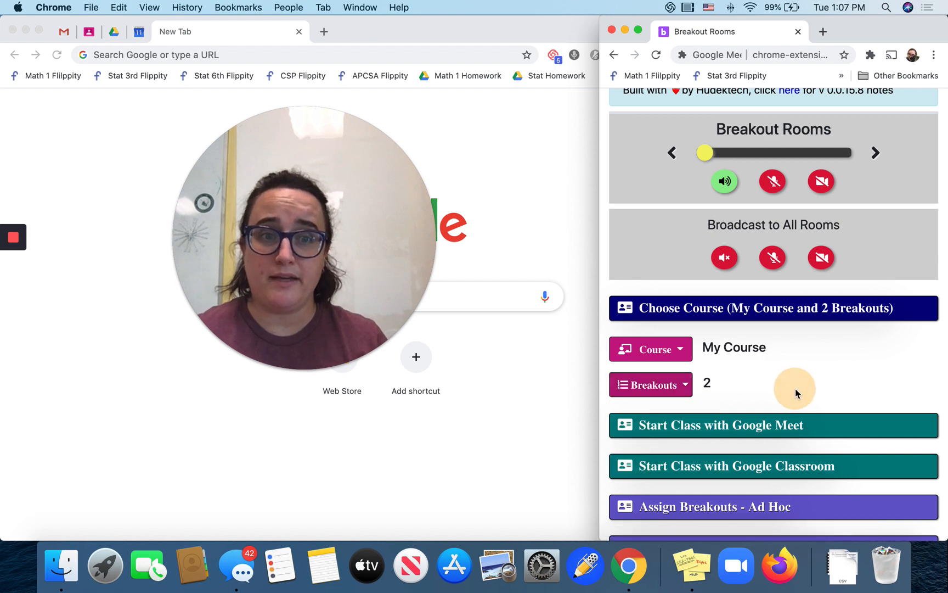
# Step: Start the class with Google Meet by opening both the main room and the breakout rooms
pyautogui.scroll(-4, 794, 392)
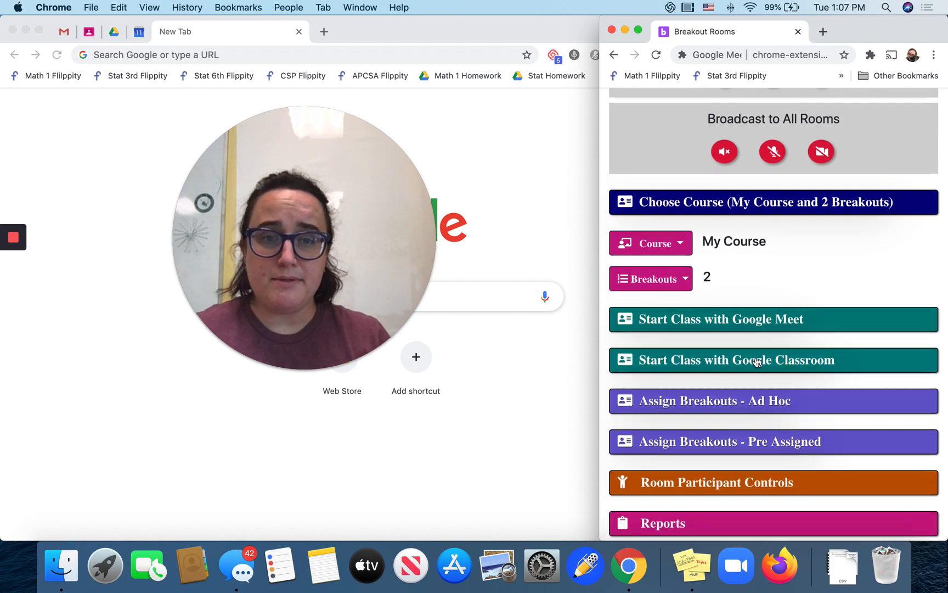
pyautogui.click(732, 321)
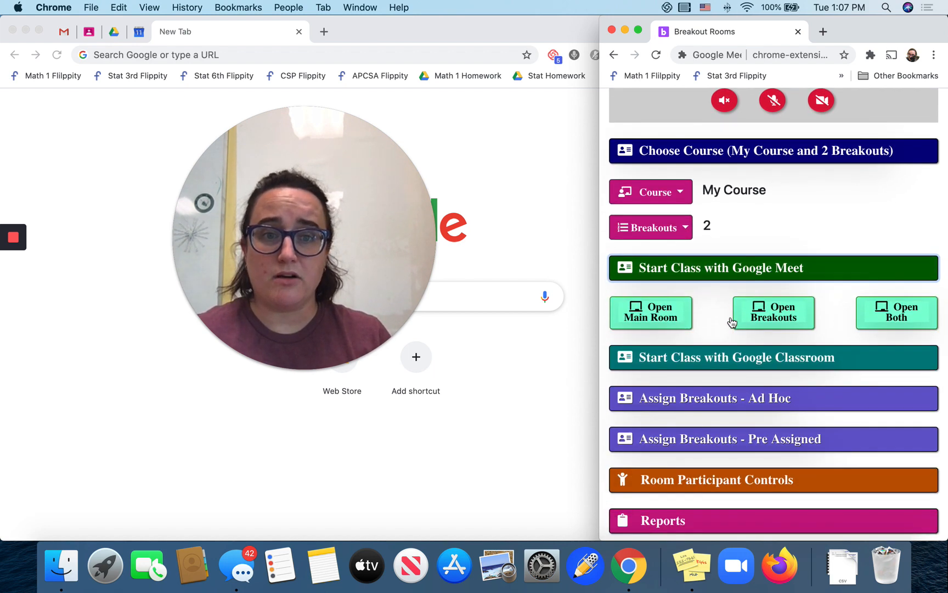
pyautogui.click(912, 314)
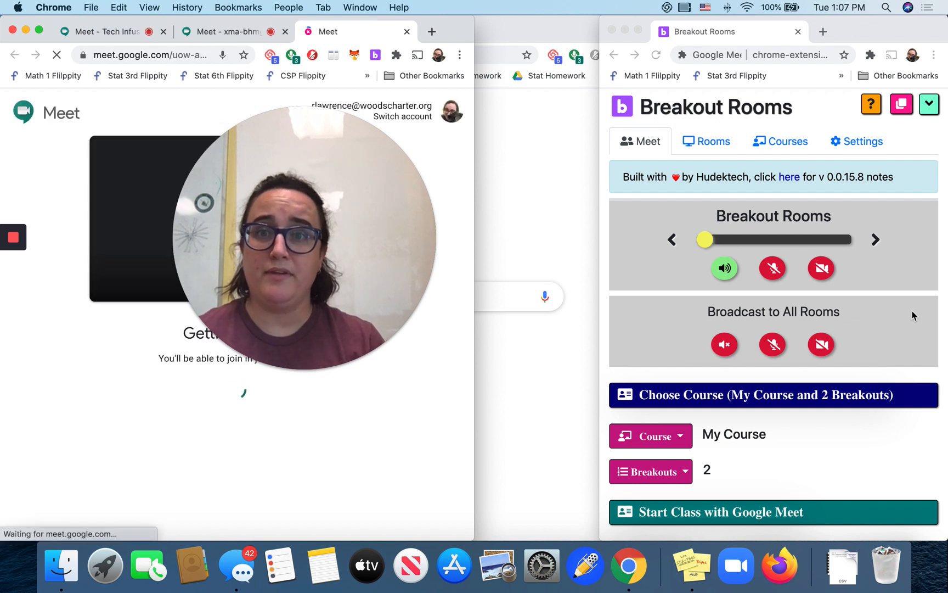
pyautogui.click(913, 316)
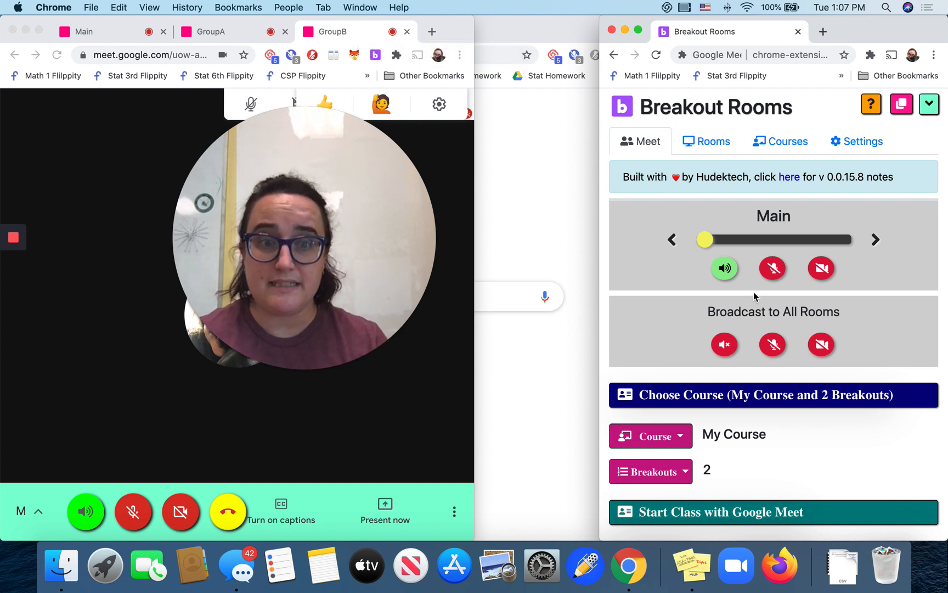
# Step: Cycle through the open rooms from Main to GroupA, GroupB and back to Main
pyautogui.scroll(-3, 741, 320)
pyautogui.scroll(3, 741, 320)
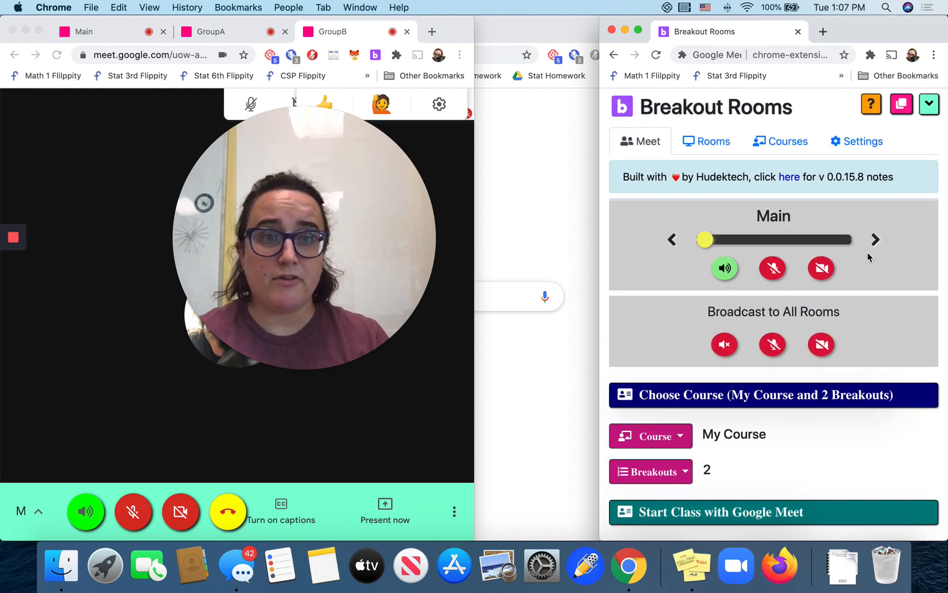
pyautogui.moveTo(324, 211); pyautogui.dragTo(575, 117)
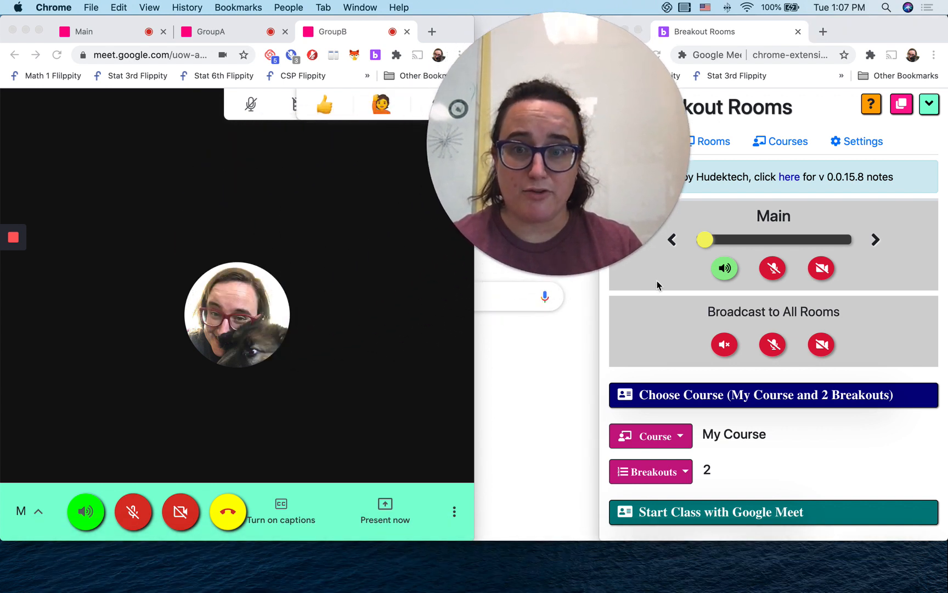
pyautogui.click(877, 240)
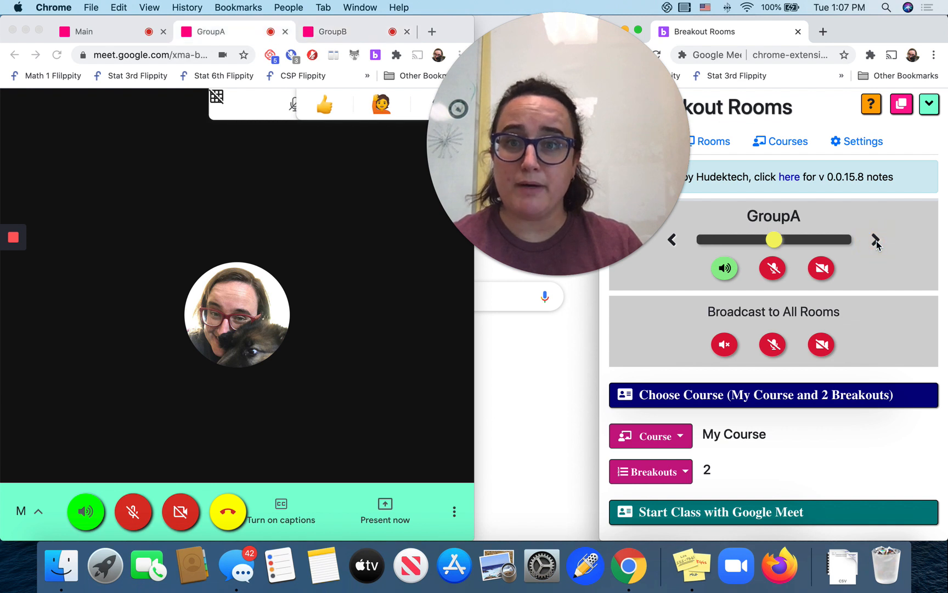
pyautogui.click(876, 241)
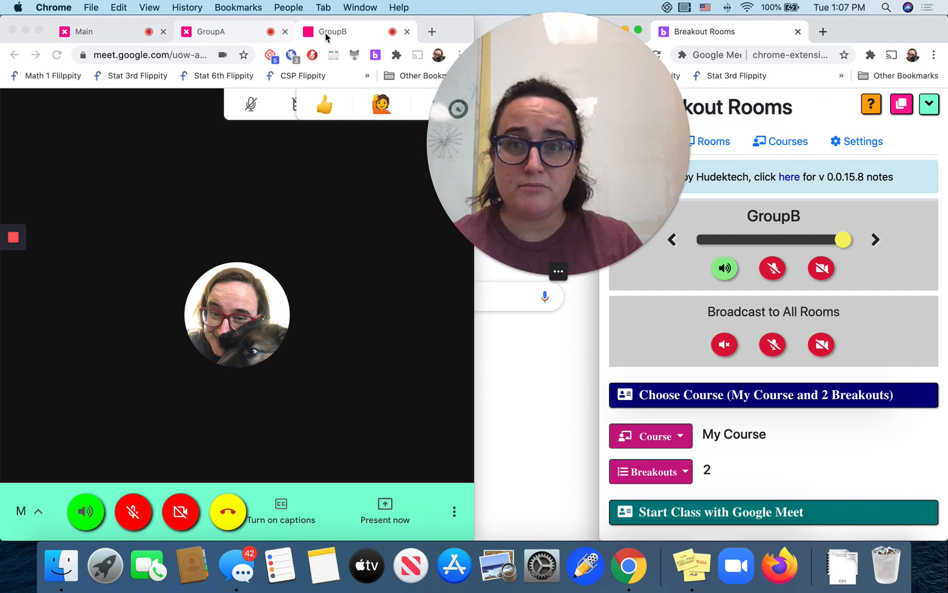
pyautogui.click(876, 240)
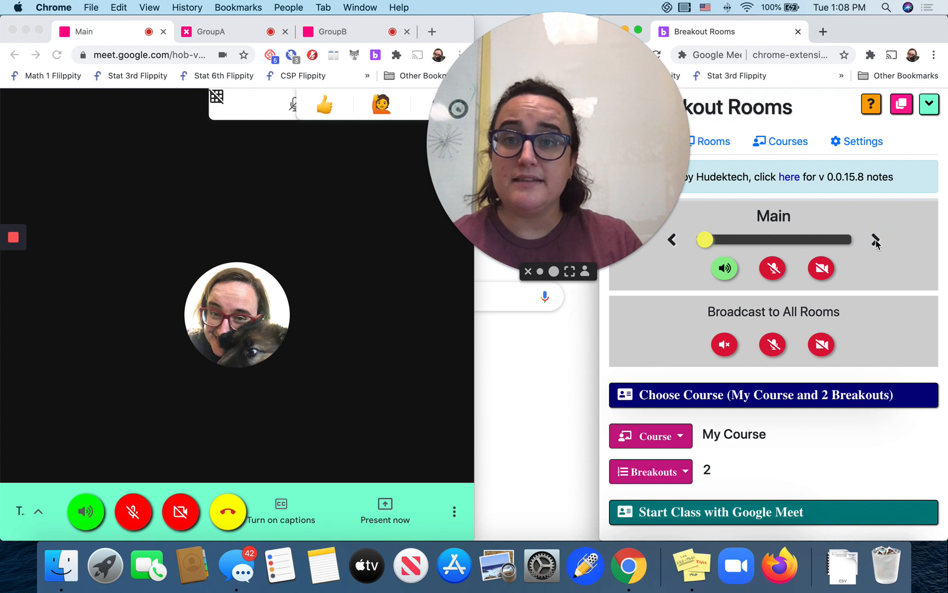
# Step: Toggle the Main room's speaker to test it and leave it muted
pyautogui.click(725, 271)
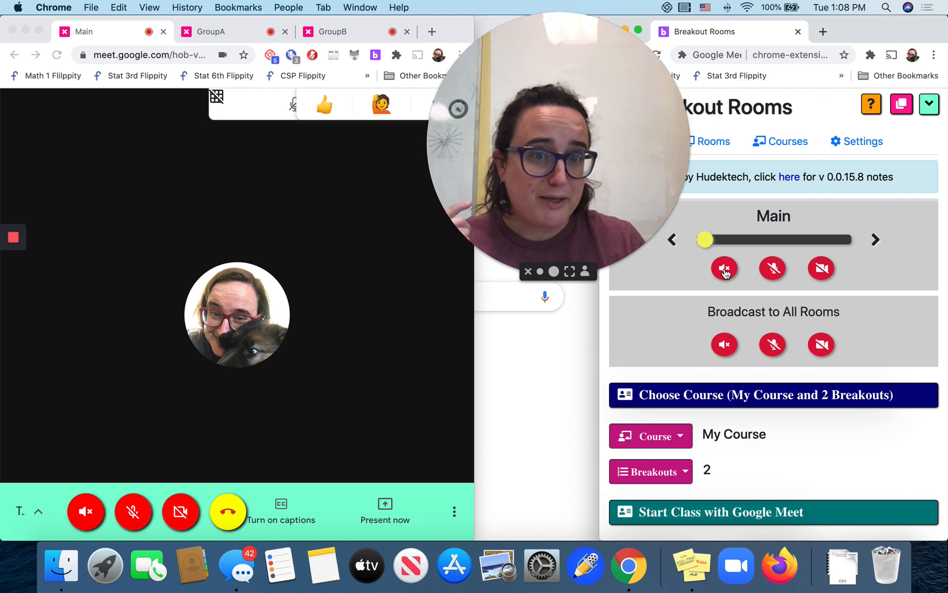
pyautogui.click(725, 269)
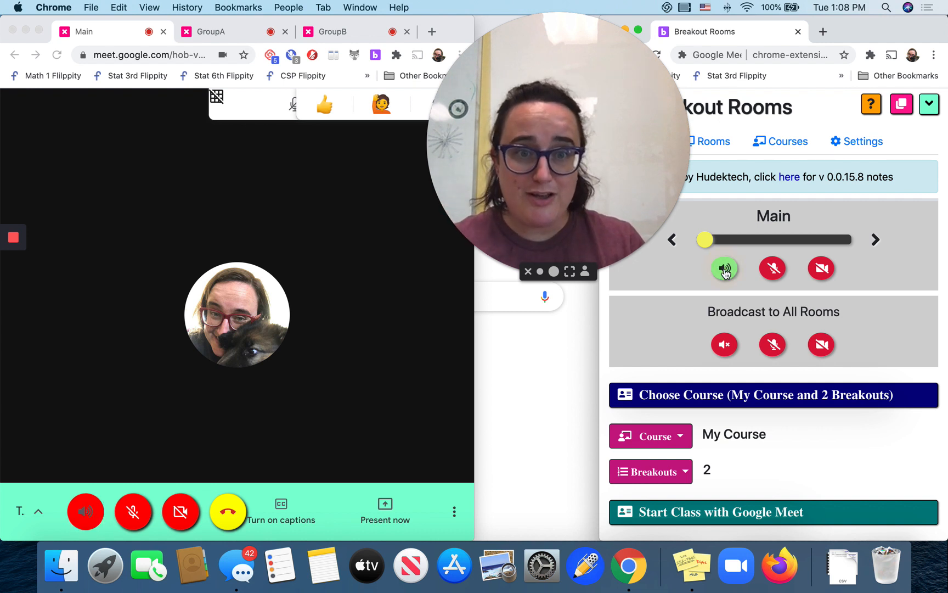
pyautogui.click(725, 268)
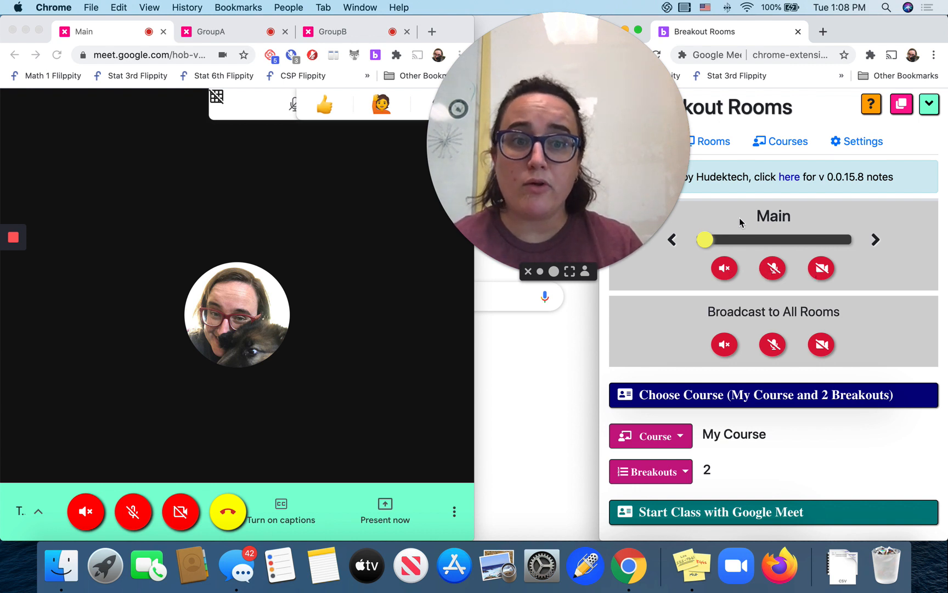
# Step: Switch to the GroupA room and turn its microphone on and back off
pyautogui.click(875, 239)
pyautogui.click(772, 269)
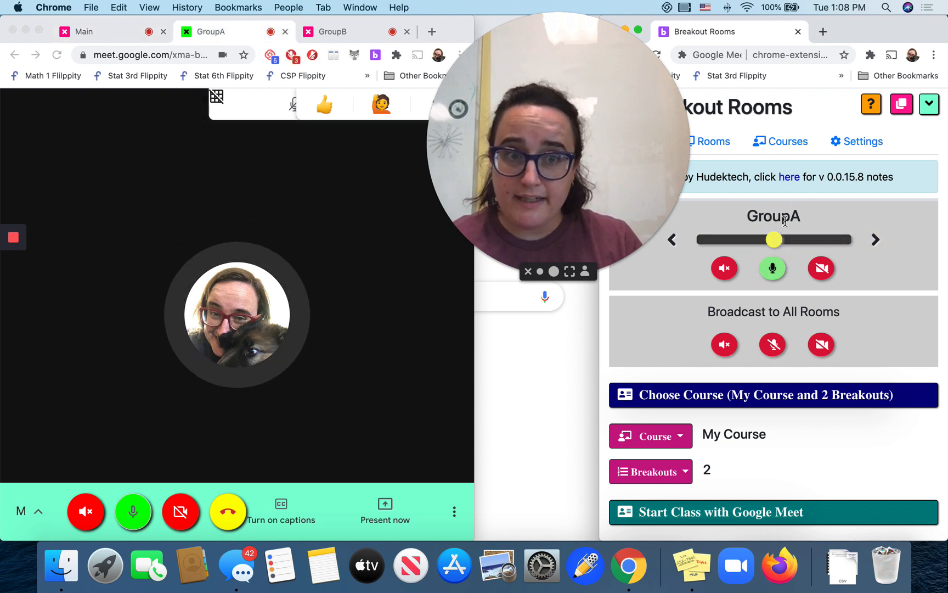
pyautogui.click(774, 270)
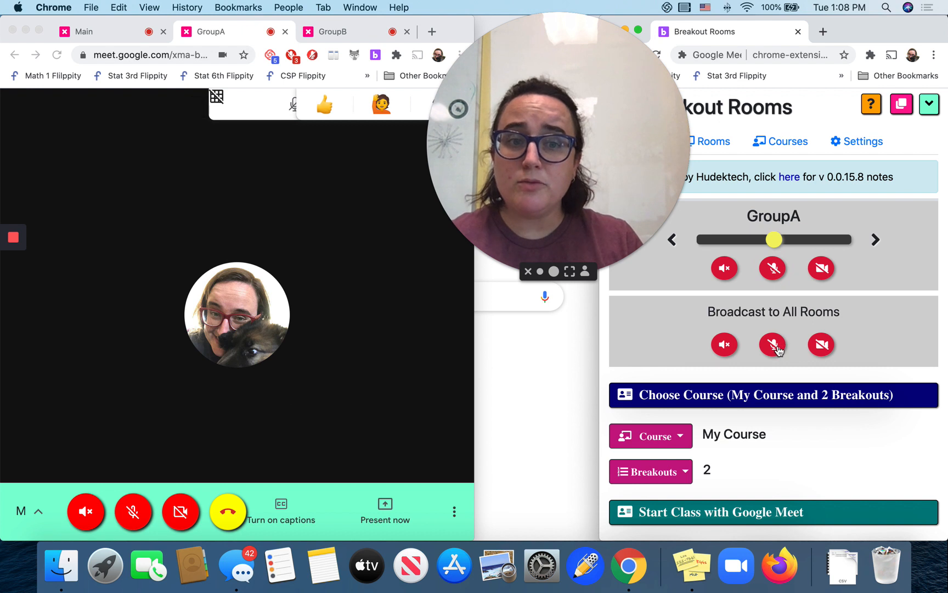
# Step: Test the speaker and microphone broadcast to all rooms by turning each on and back off
pyautogui.click(730, 349)
pyautogui.click(727, 347)
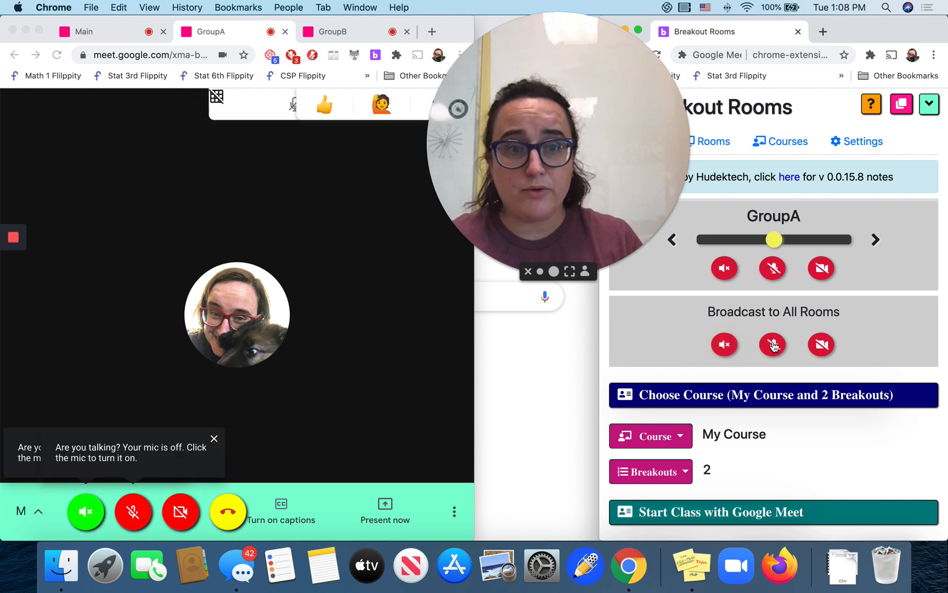
pyautogui.click(774, 345)
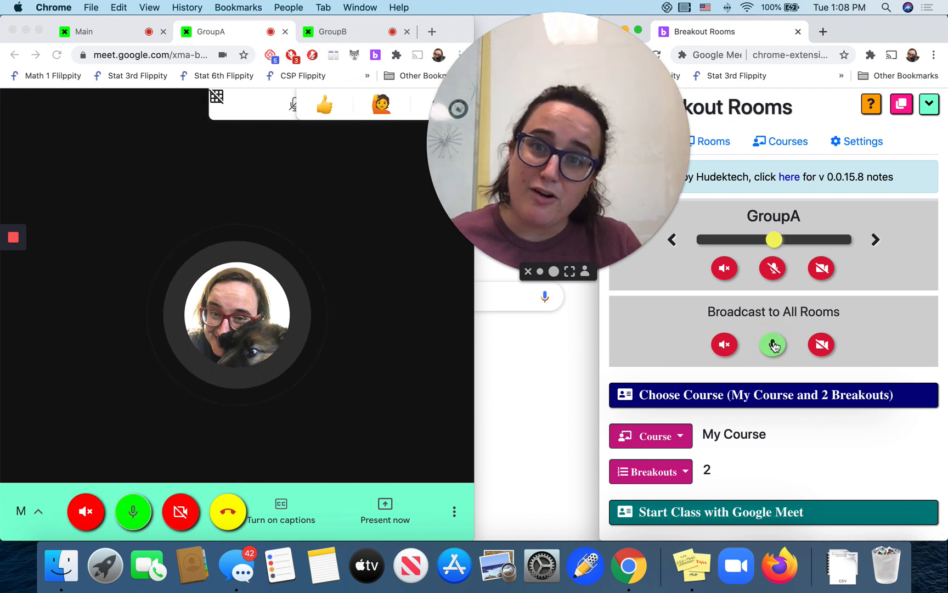
pyautogui.click(774, 344)
# Step: Turn on the camera, microphone and speaker for all rooms at once
pyautogui.click(822, 345)
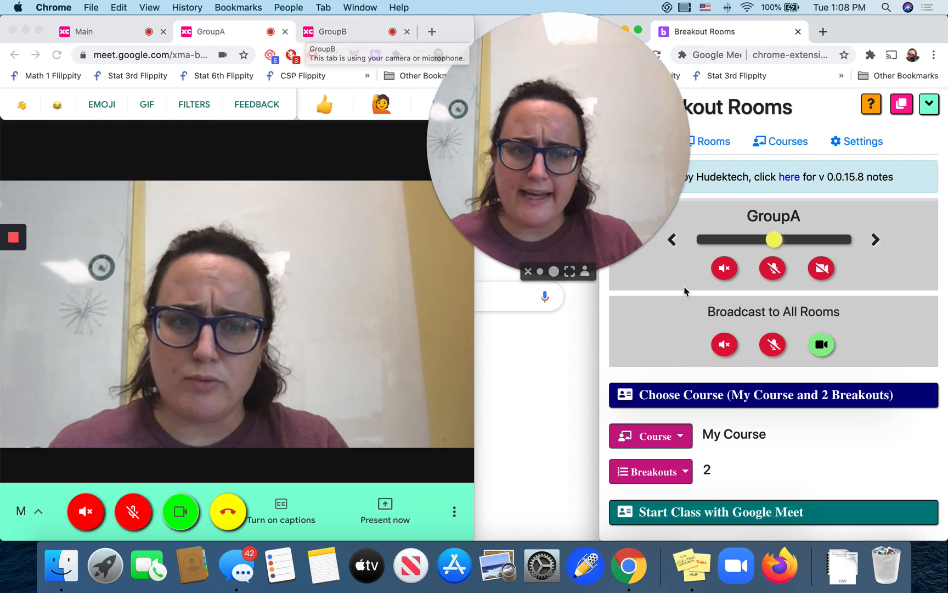
pyautogui.click(778, 348)
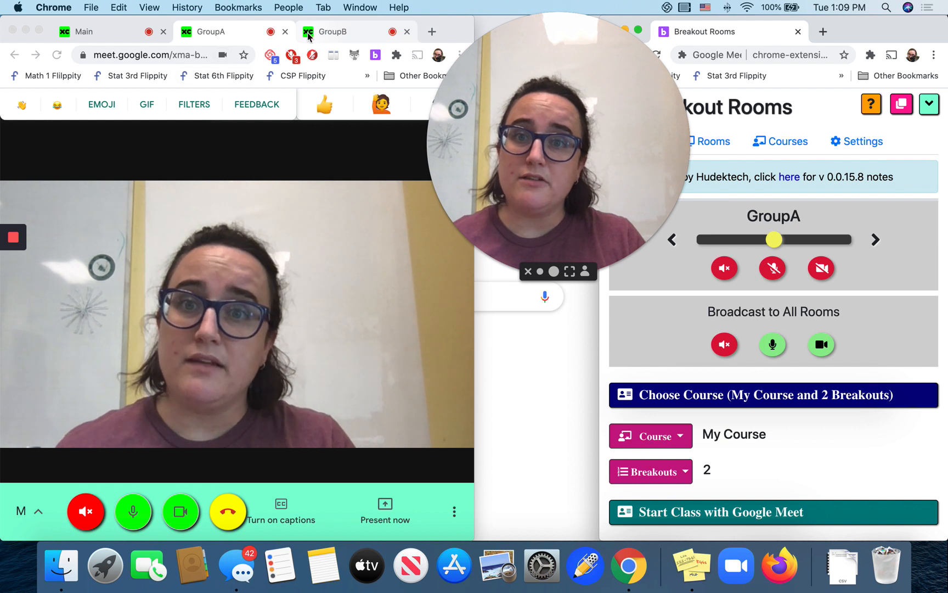
pyautogui.click(719, 345)
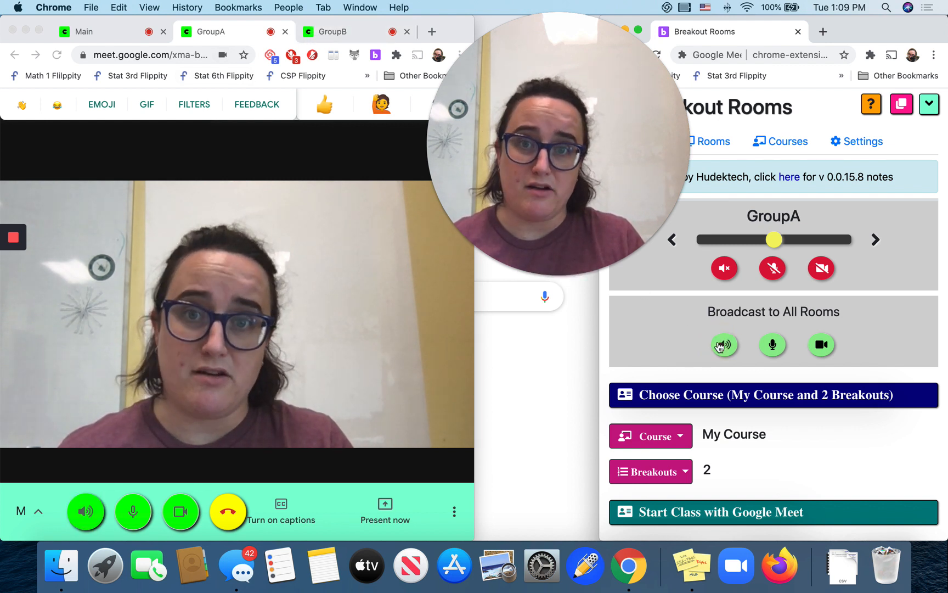
# Step: Turn off the camera, microphone and speaker broadcast to all rooms
pyautogui.click(823, 346)
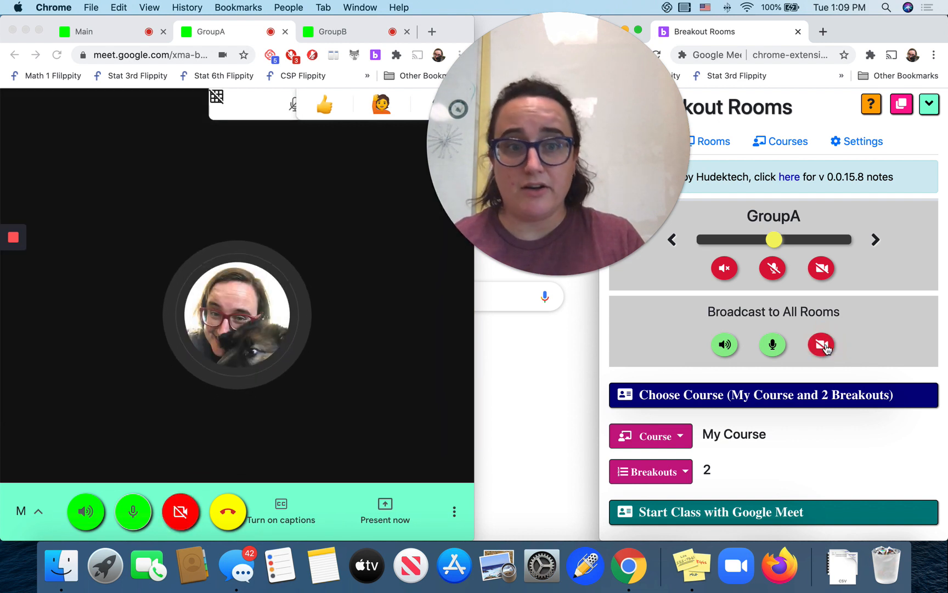
pyautogui.click(776, 345)
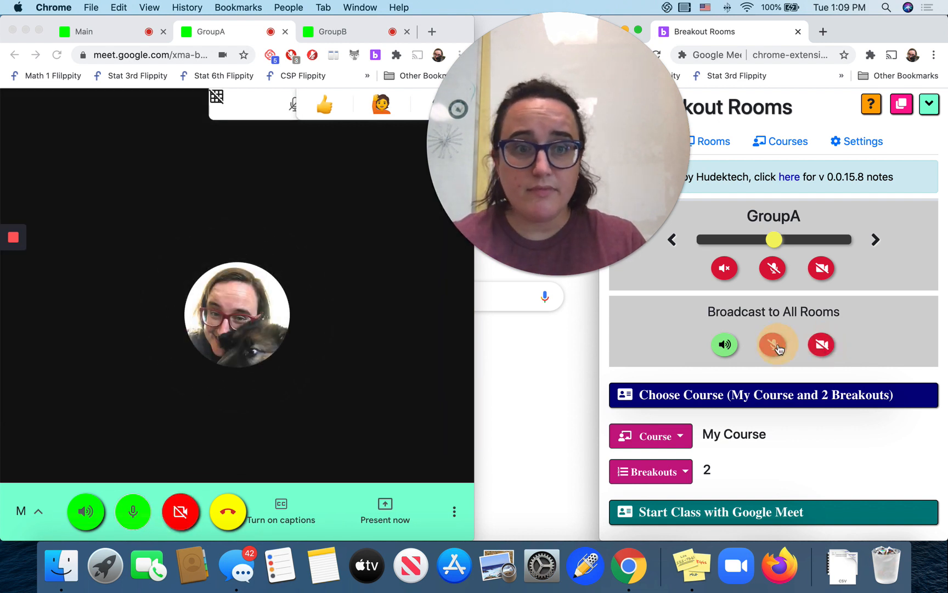
pyautogui.click(725, 344)
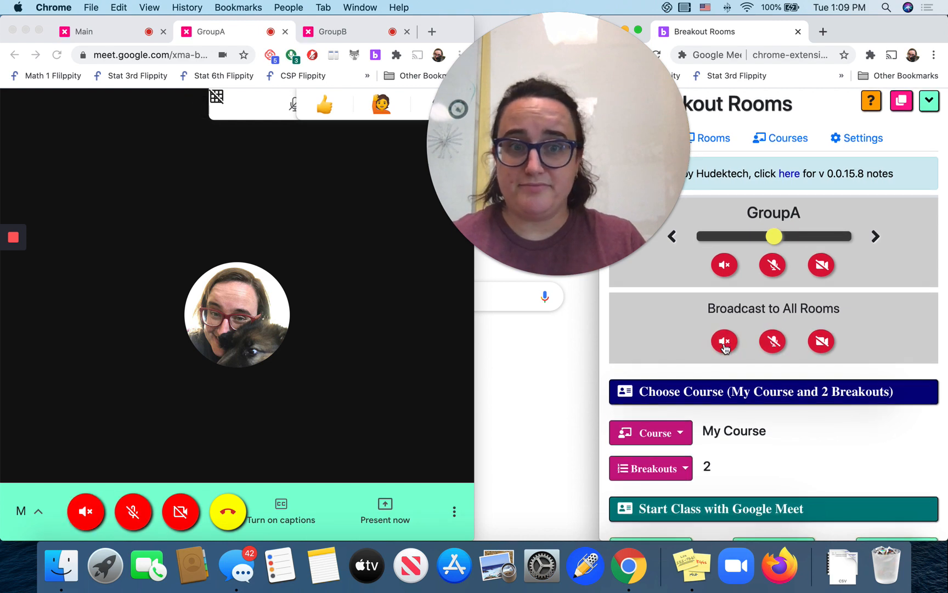
# Step: Mute all participants in GroupA through its room participant controls and dismiss the Add people dialog
pyautogui.scroll(-1, 725, 346)
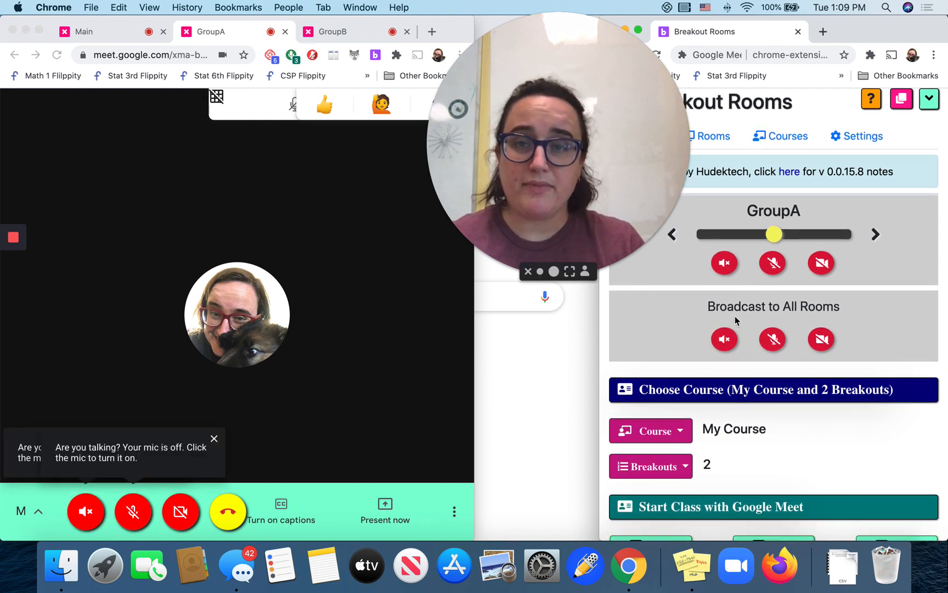
pyautogui.scroll(-5, 734, 321)
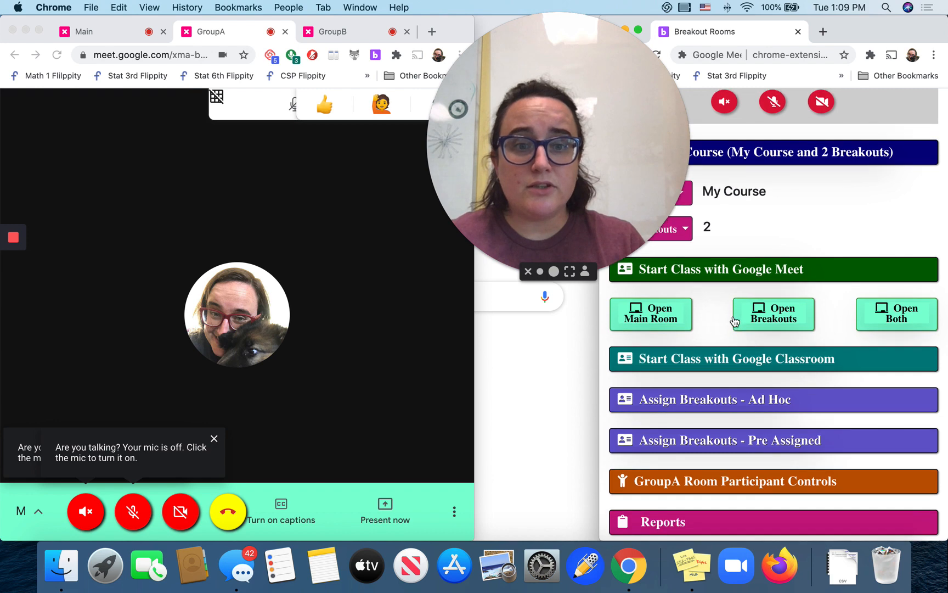
pyautogui.click(708, 491)
pyautogui.scroll(-2, 708, 486)
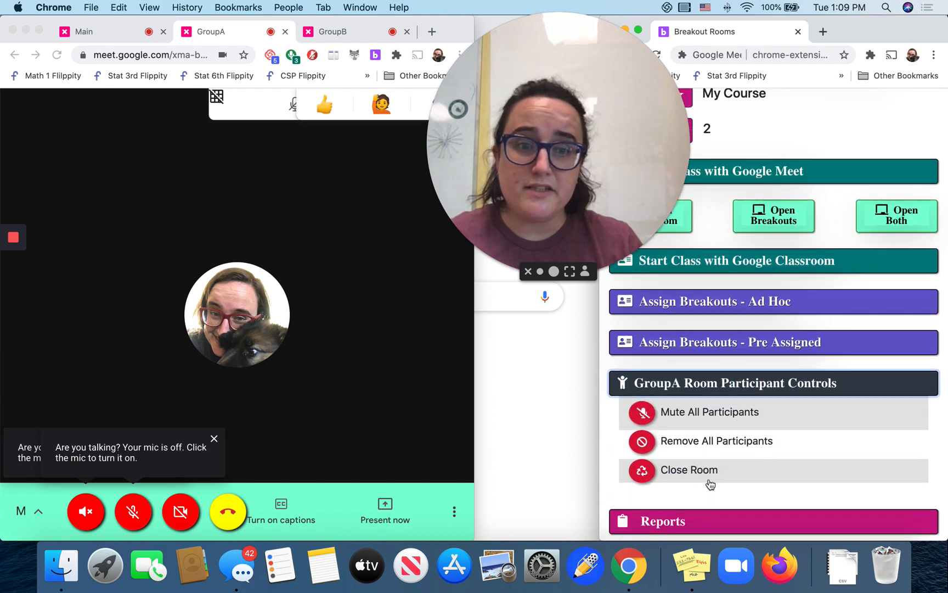
pyautogui.click(643, 416)
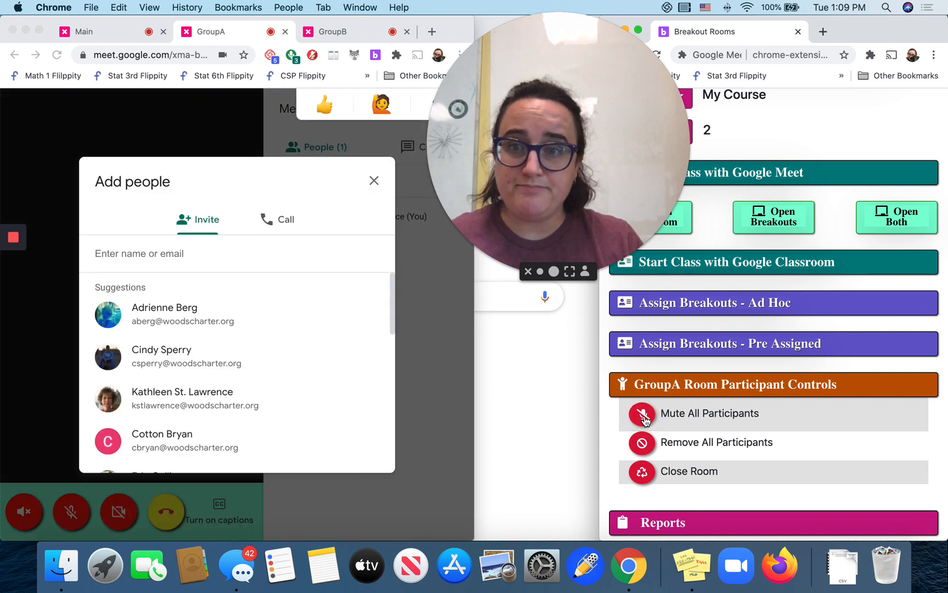
pyautogui.click(374, 183)
pyautogui.click(374, 182)
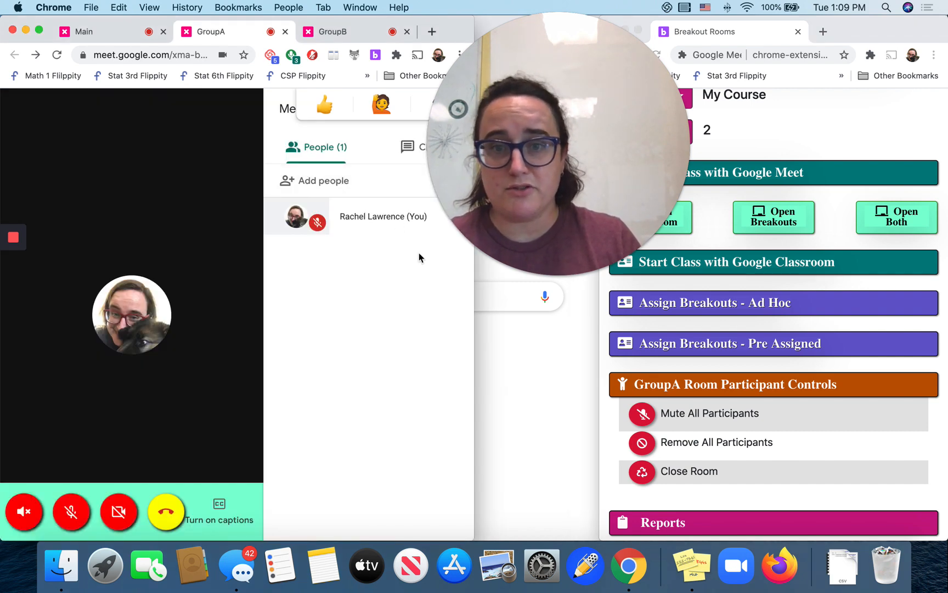
# Step: Remove all participants from the GroupA room and dismiss the Add people dialog
pyautogui.click(643, 445)
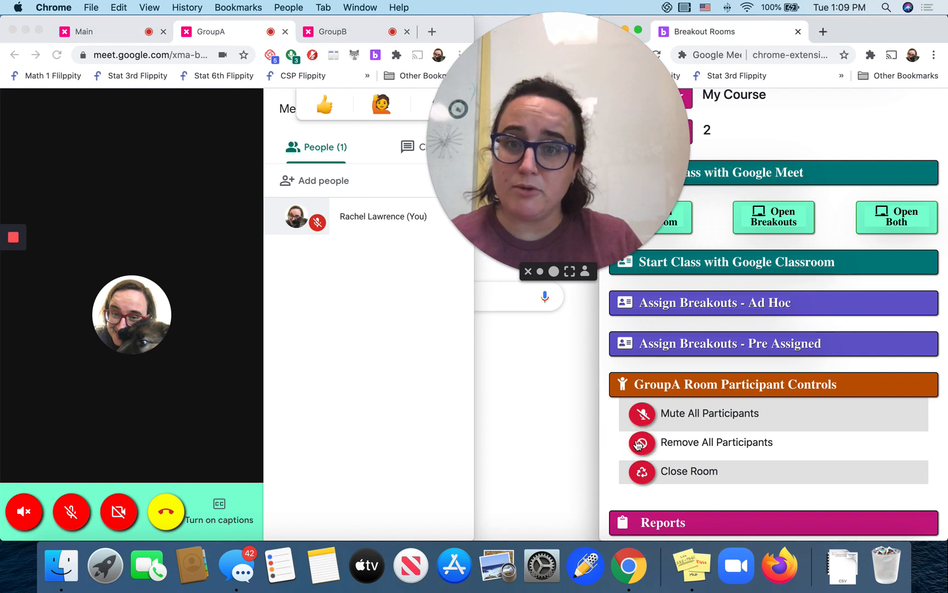
pyautogui.click(643, 478)
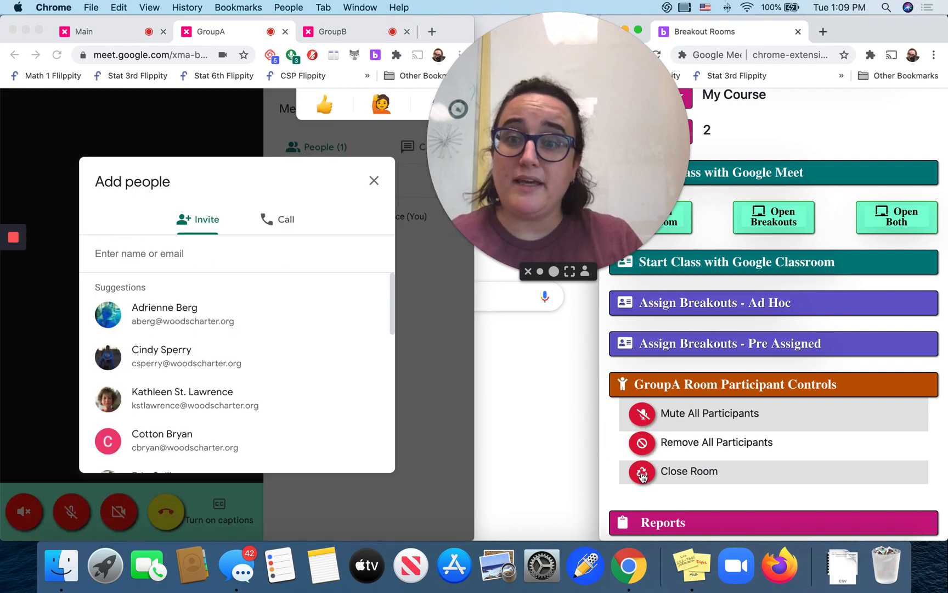
pyautogui.click(374, 182)
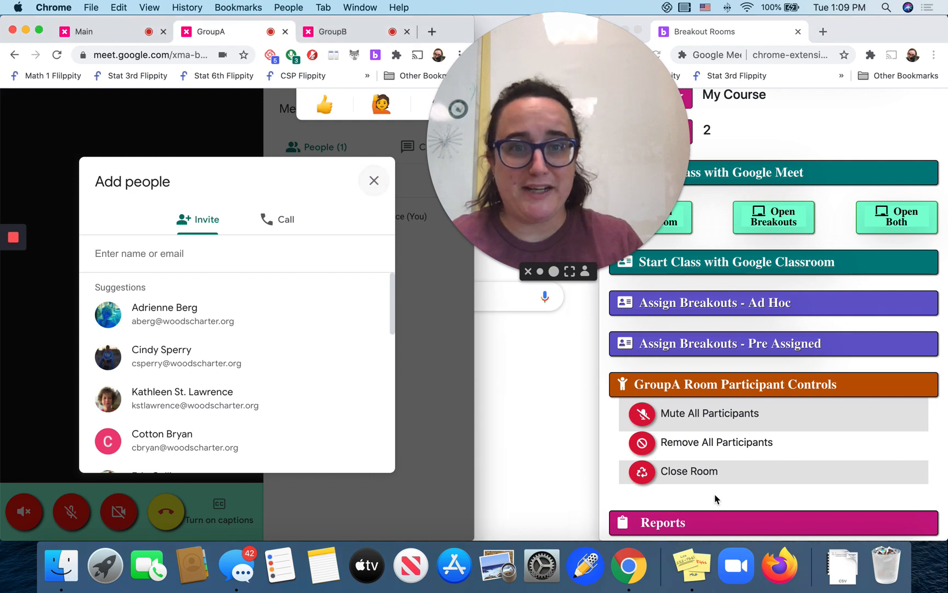
pyautogui.click(374, 181)
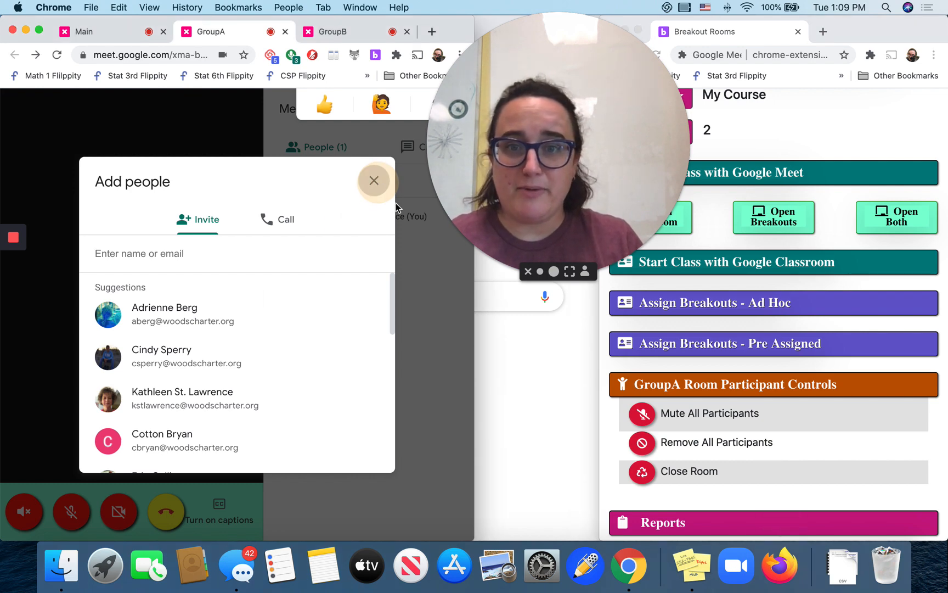
# Step: Close the GroupA room through its room participant controls
pyautogui.click(638, 475)
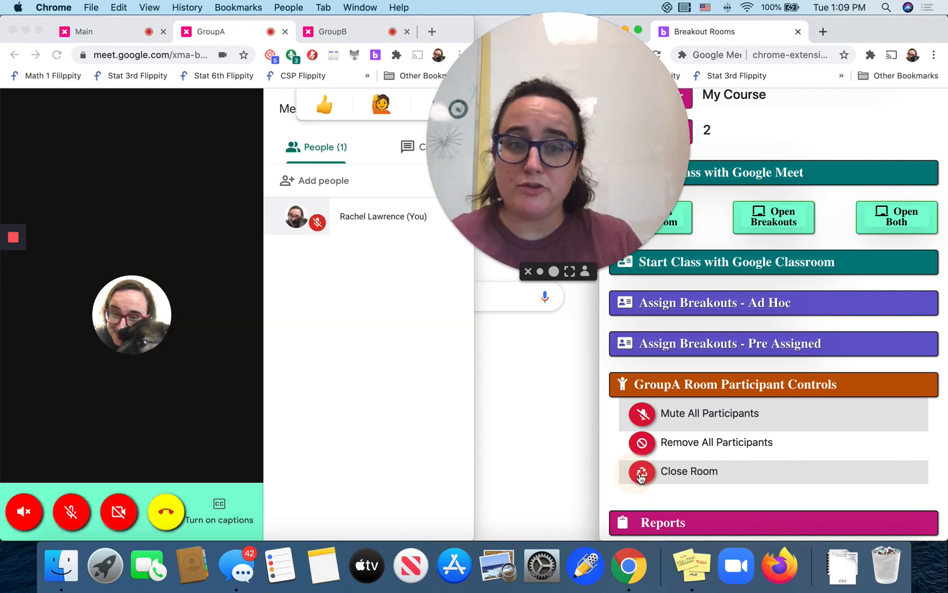
pyautogui.click(638, 475)
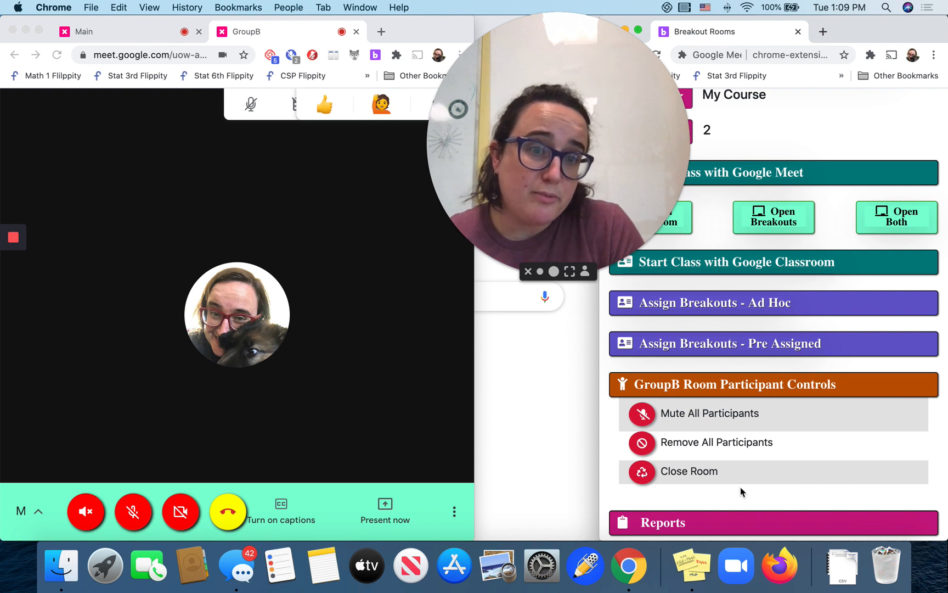
# Step: Assign yourself to GroupB in the ad hoc breakout assignments and run the random assignment
pyautogui.scroll(2, 725, 401)
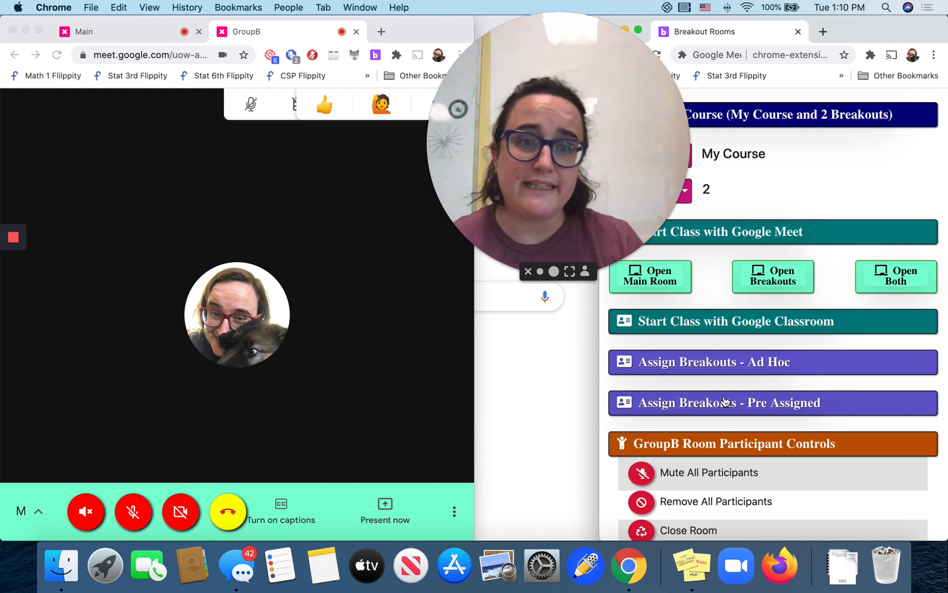
pyautogui.click(720, 369)
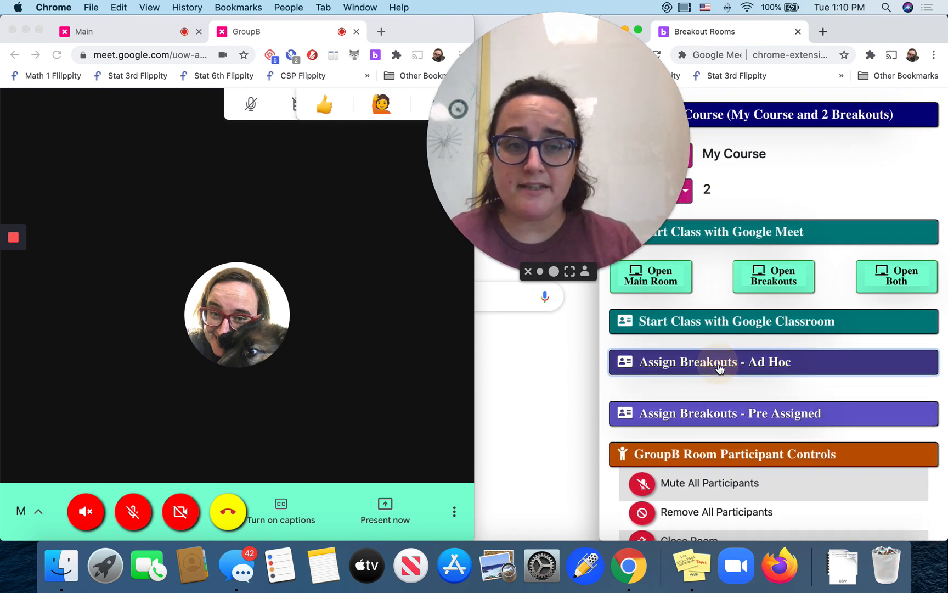
pyautogui.scroll(-2, 716, 394)
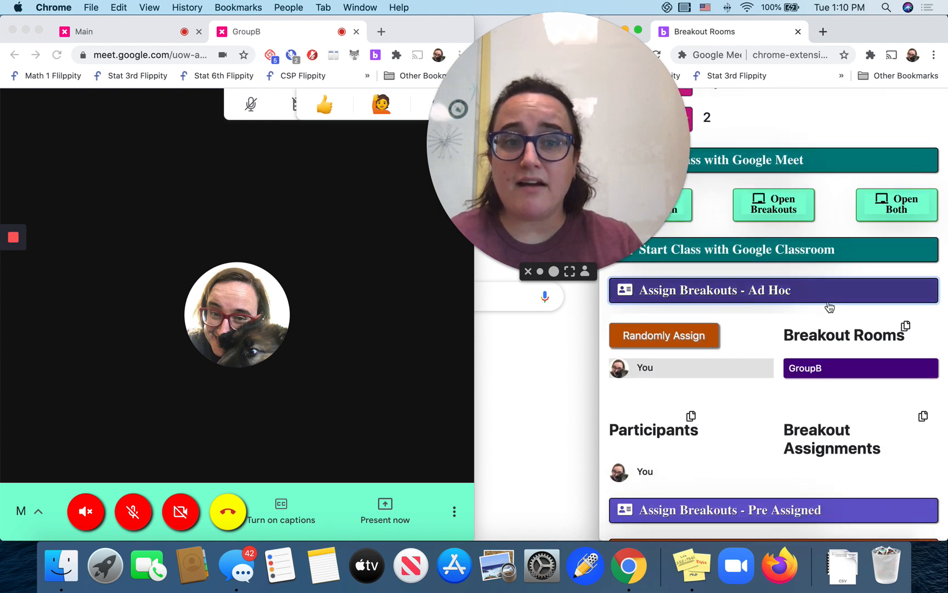
pyautogui.moveTo(656, 371); pyautogui.dragTo(856, 384)
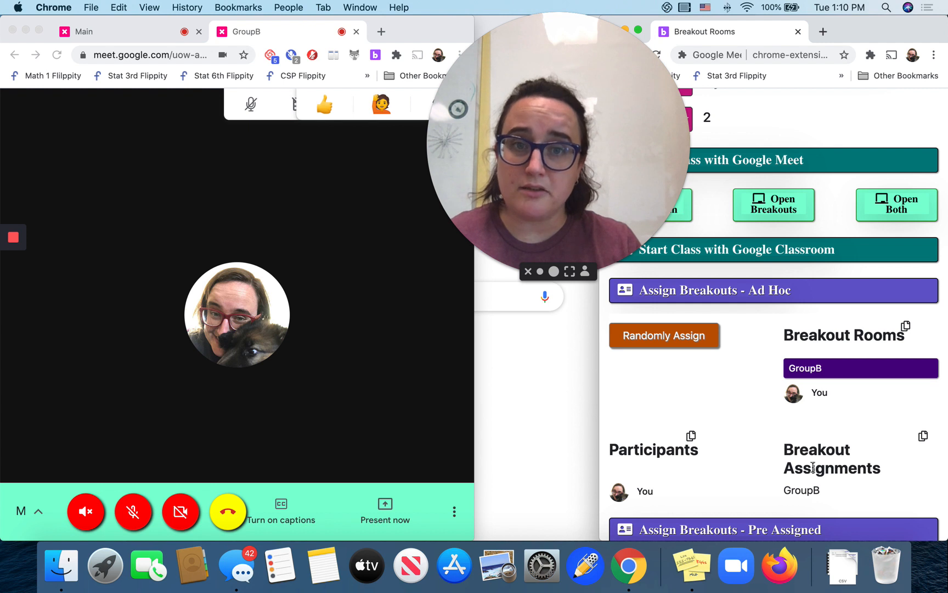
pyautogui.scroll(-1, 813, 468)
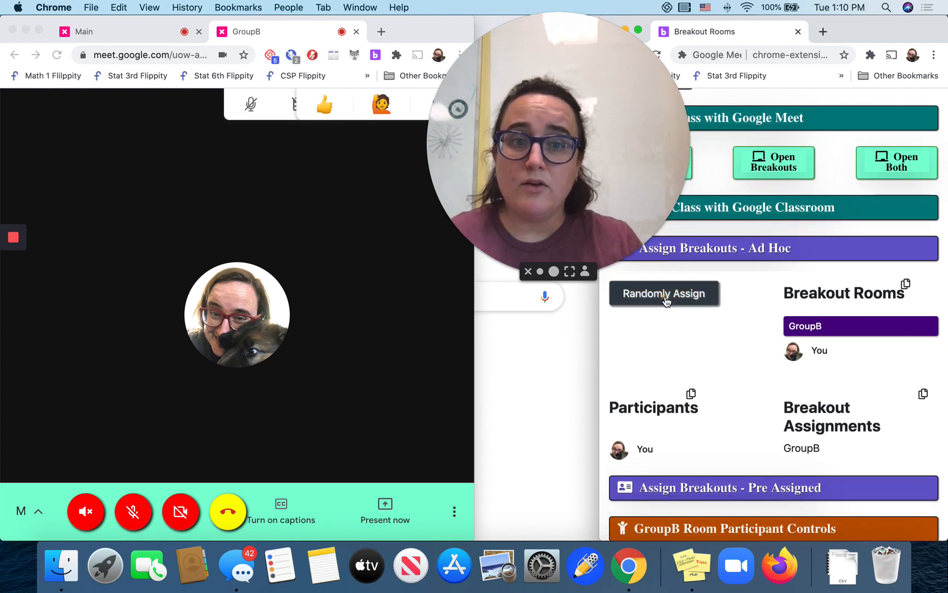
pyautogui.click(664, 293)
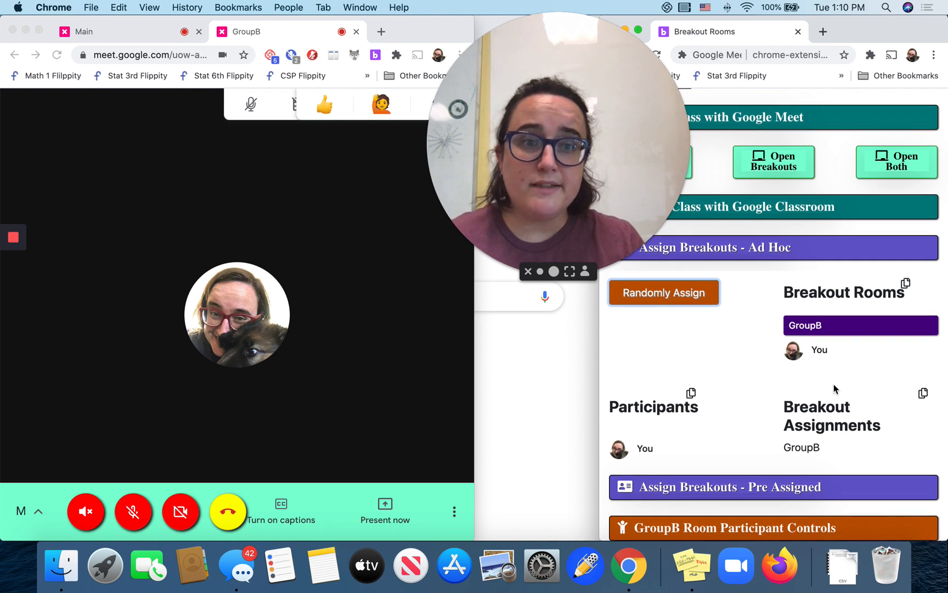
# Step: Copy the ad hoc breakout groups to the clipboard and post them in the Main room's chat
pyautogui.scroll(-1, 834, 389)
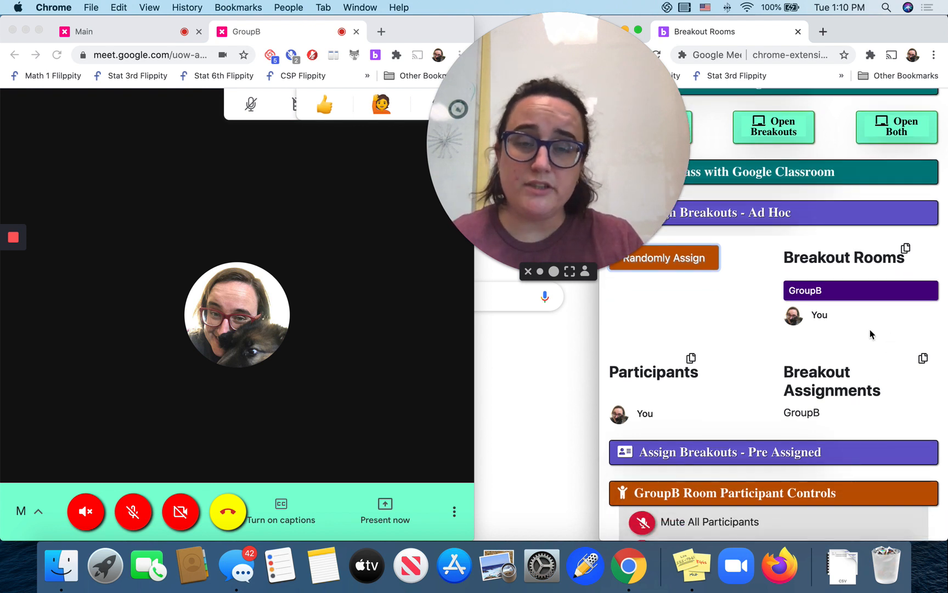
pyautogui.click(905, 249)
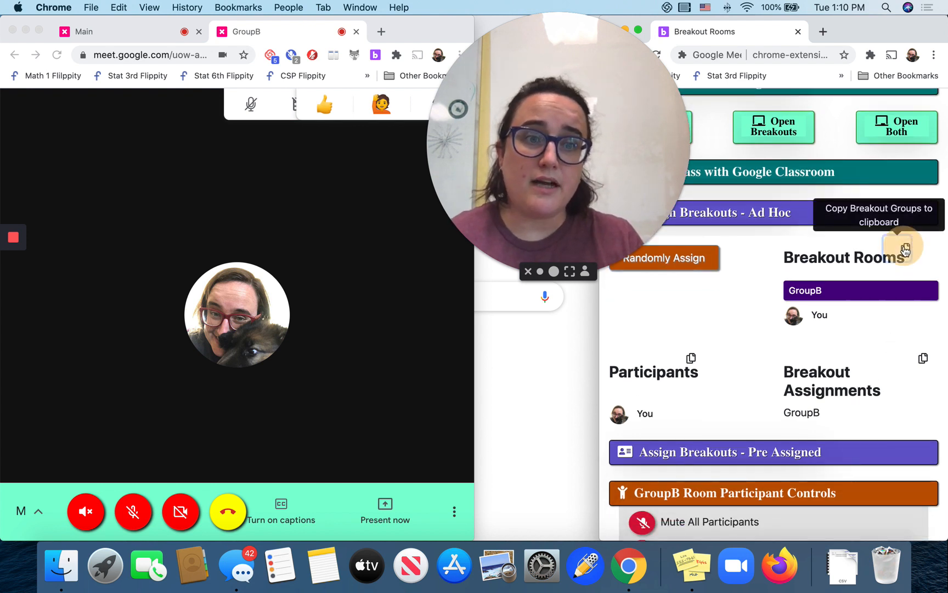
pyautogui.click(354, 243)
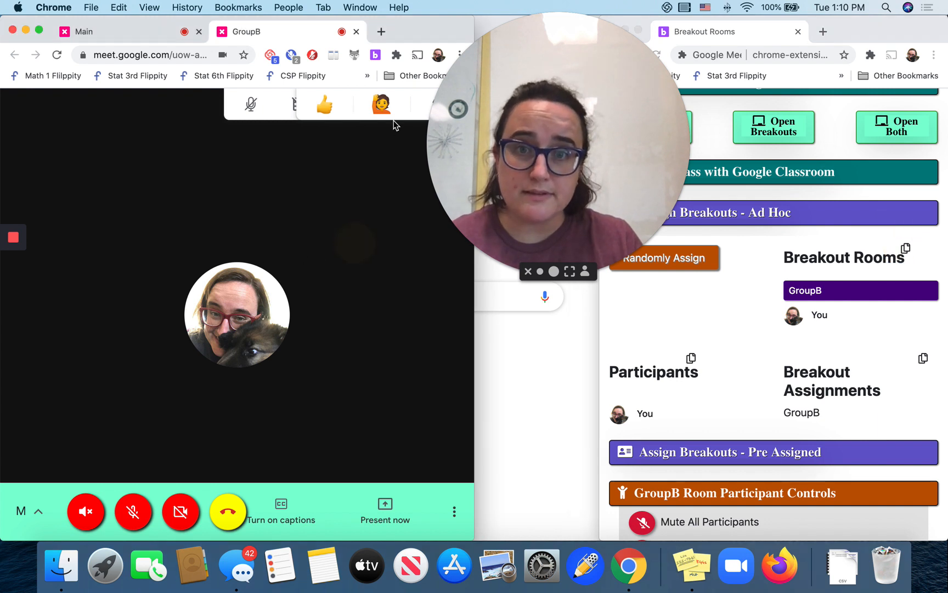
pyautogui.click(119, 31)
pyautogui.moveTo(331, 111)
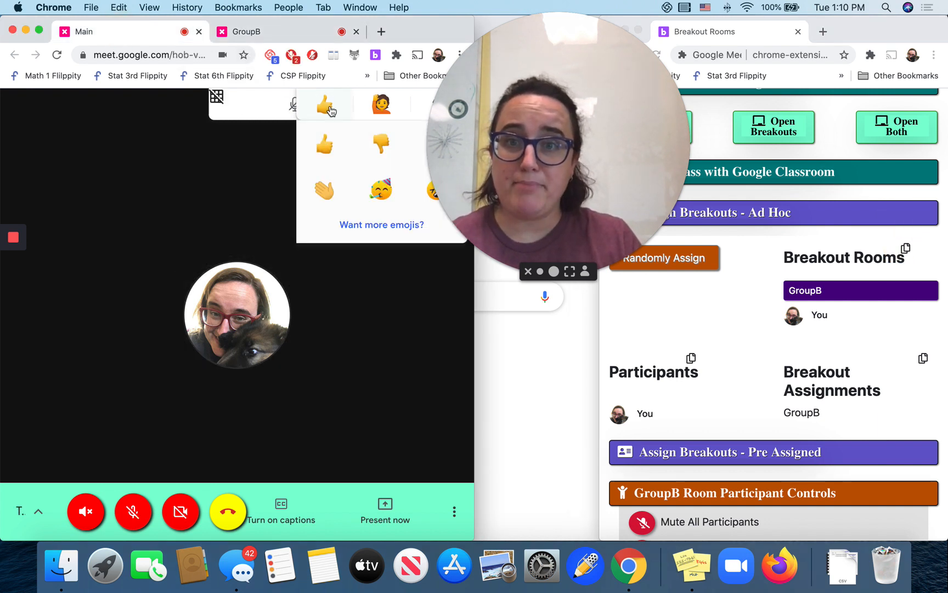
pyautogui.moveTo(474, 307); pyautogui.dragTo(550, 273)
pyautogui.moveTo(583, 222); pyautogui.dragTo(701, 222)
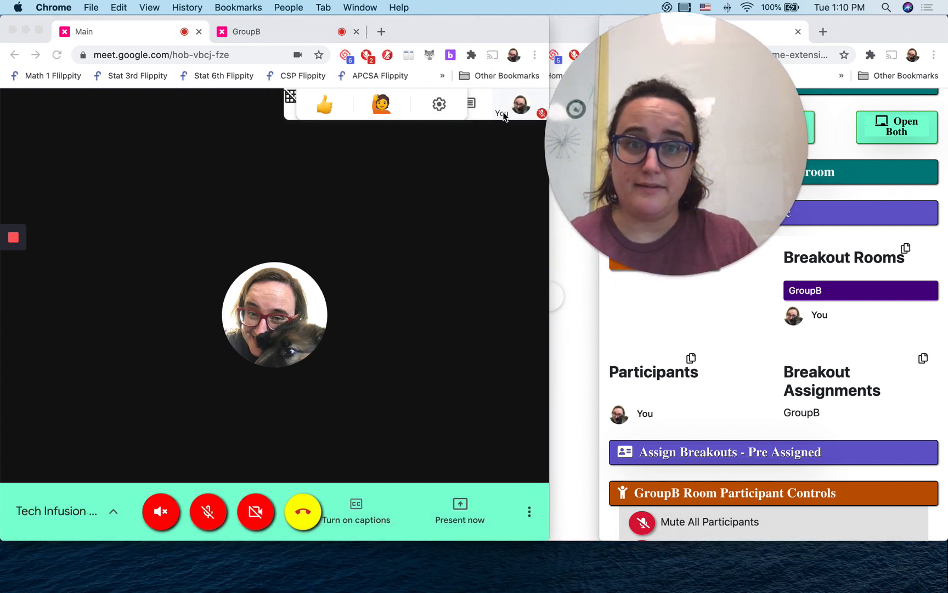
pyautogui.click(473, 104)
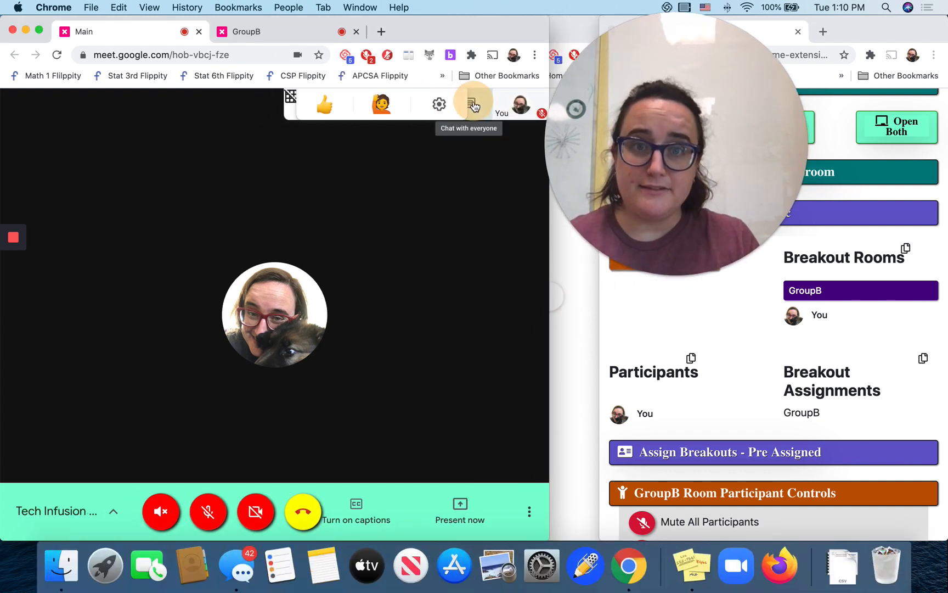
pyautogui.click(411, 510)
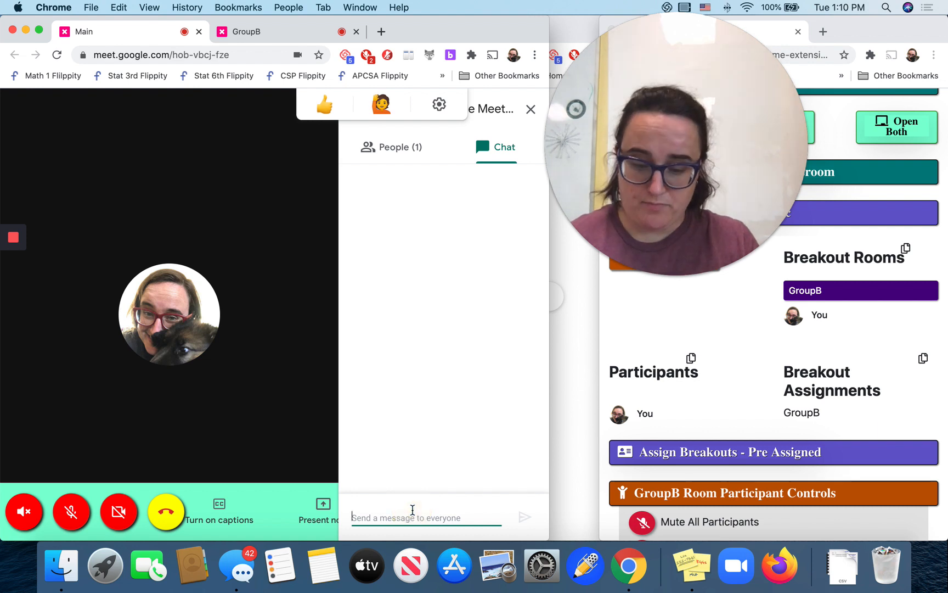
pyautogui.press('super+v')
pyautogui.press('Return')
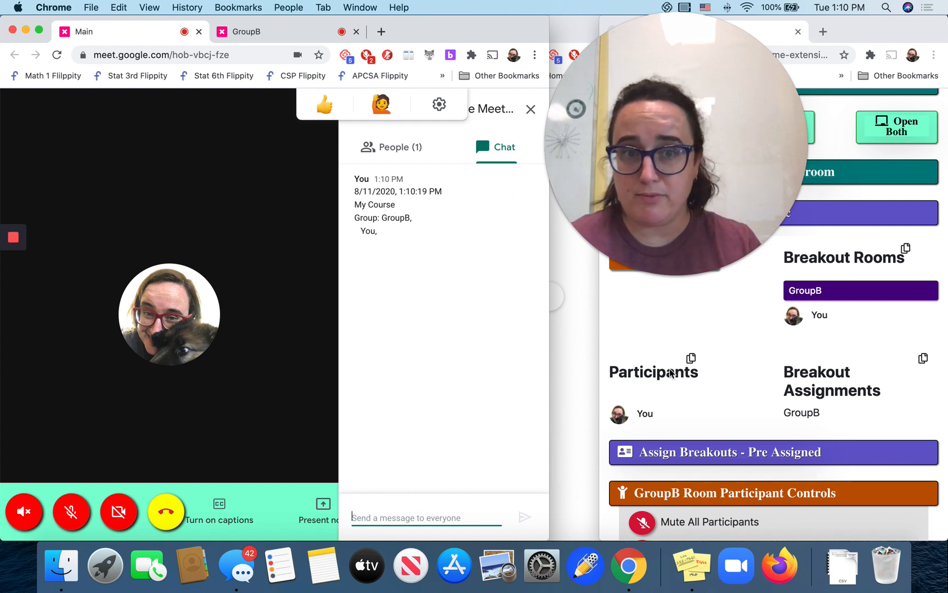
# Step: Copy the breakout assignments with their room link and post them in the Main room's chat
pyautogui.click(923, 359)
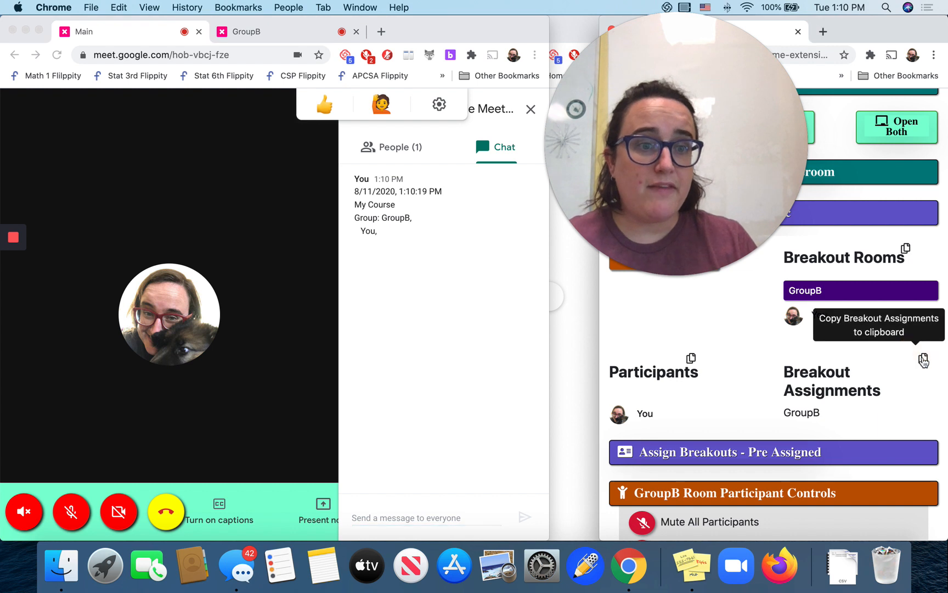
pyautogui.click(923, 359)
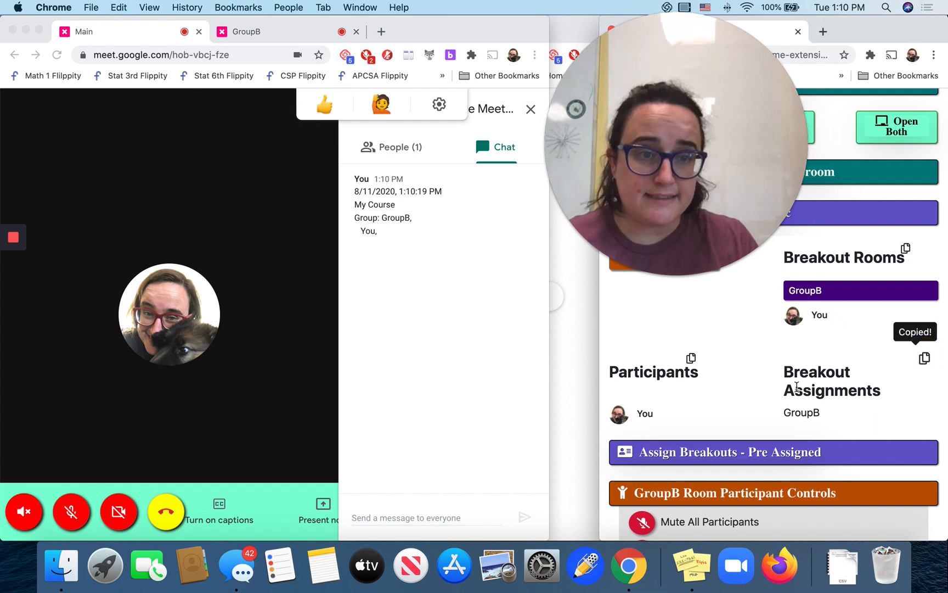
pyautogui.click(391, 519)
pyautogui.press('super+v')
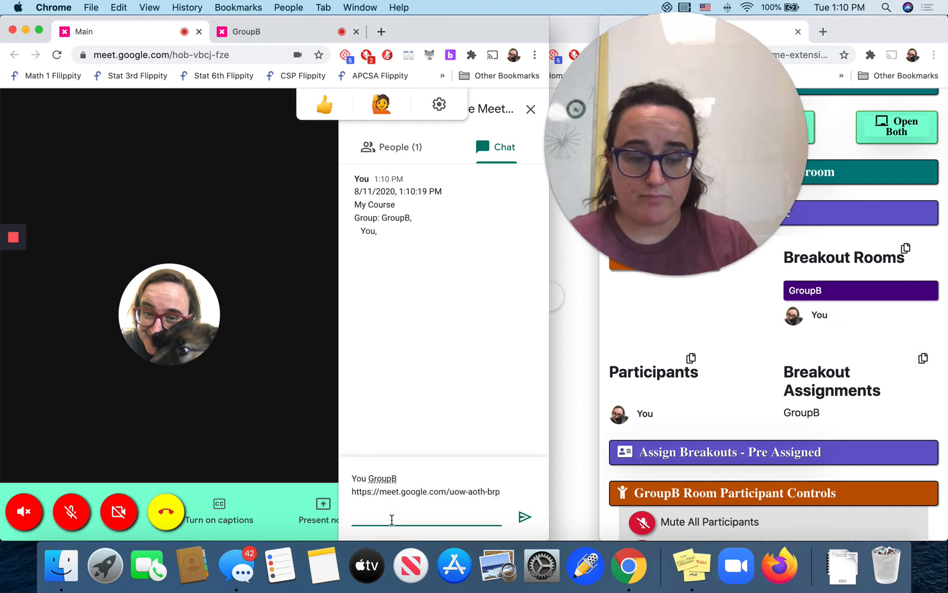
pyautogui.press('Return')
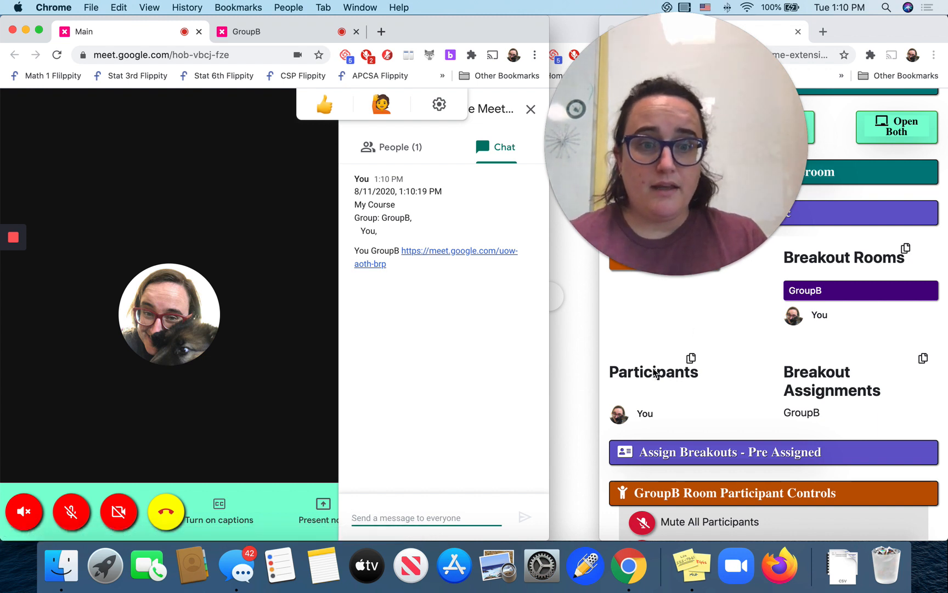
# Step: Open the pre-assigned breakouts section and examine its instructions for sharing participant lists and room links
pyautogui.scroll(-5, 698, 379)
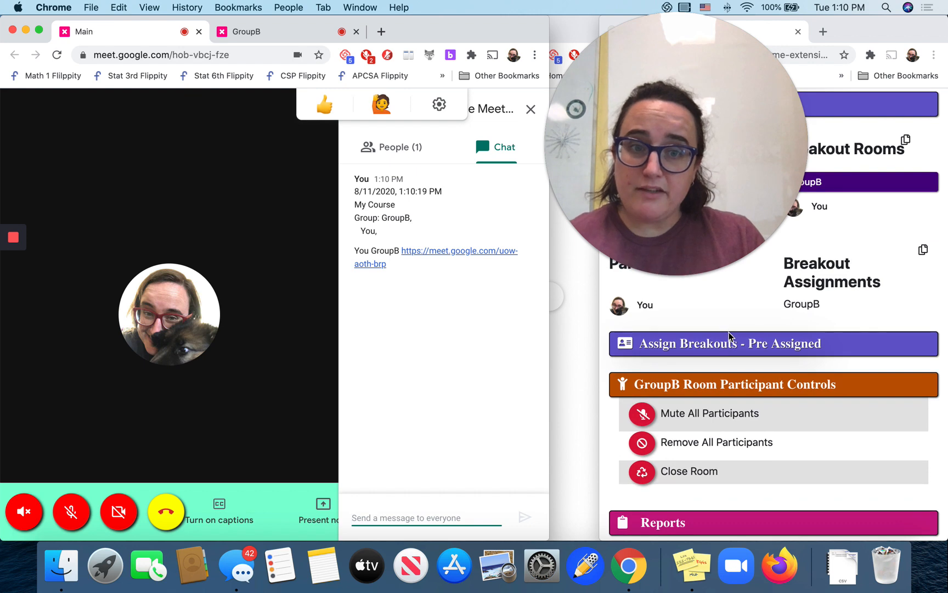
pyautogui.click(732, 341)
pyautogui.scroll(-3, 709, 346)
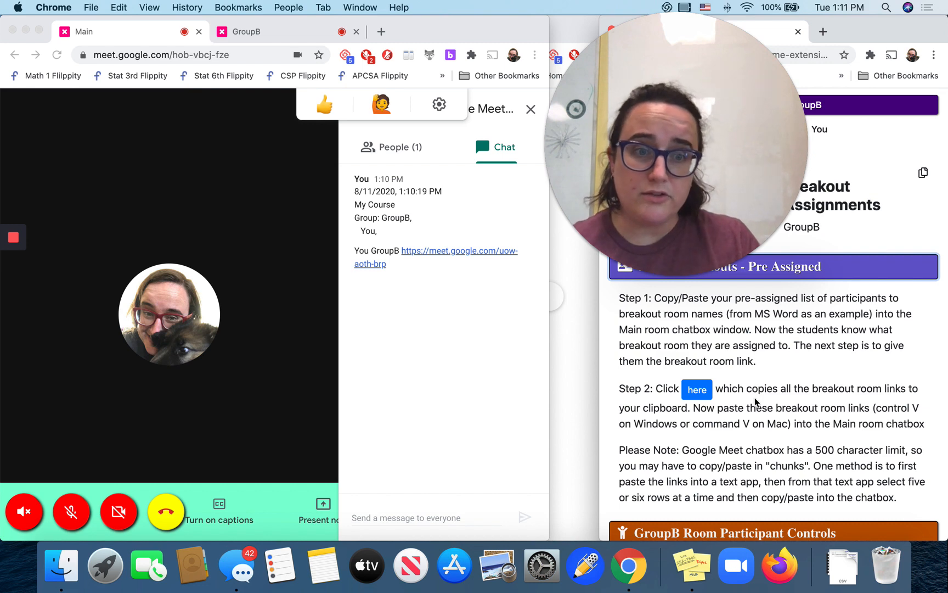
pyautogui.scroll(-1, 755, 397)
pyautogui.scroll(-3, 768, 322)
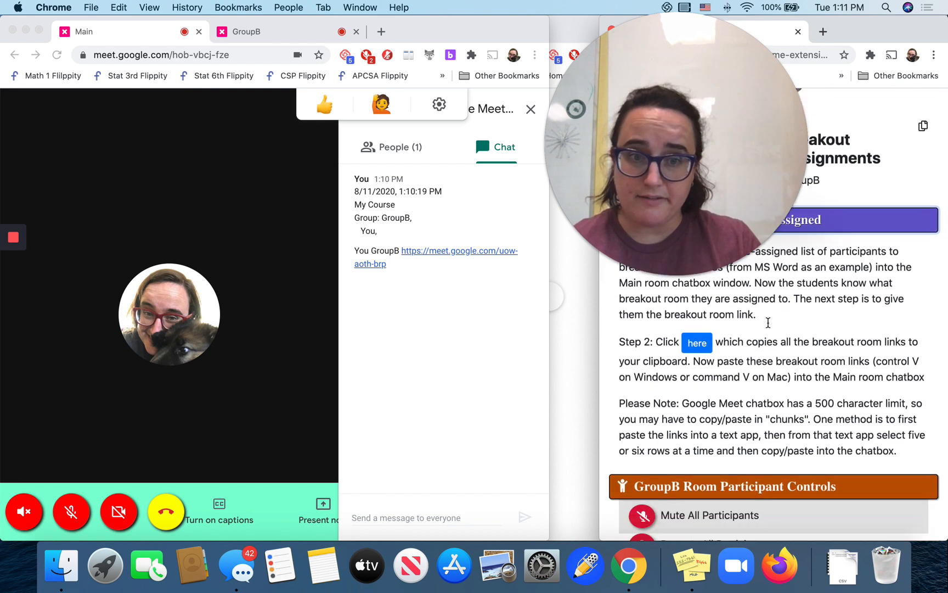
pyautogui.scroll(-2, 769, 323)
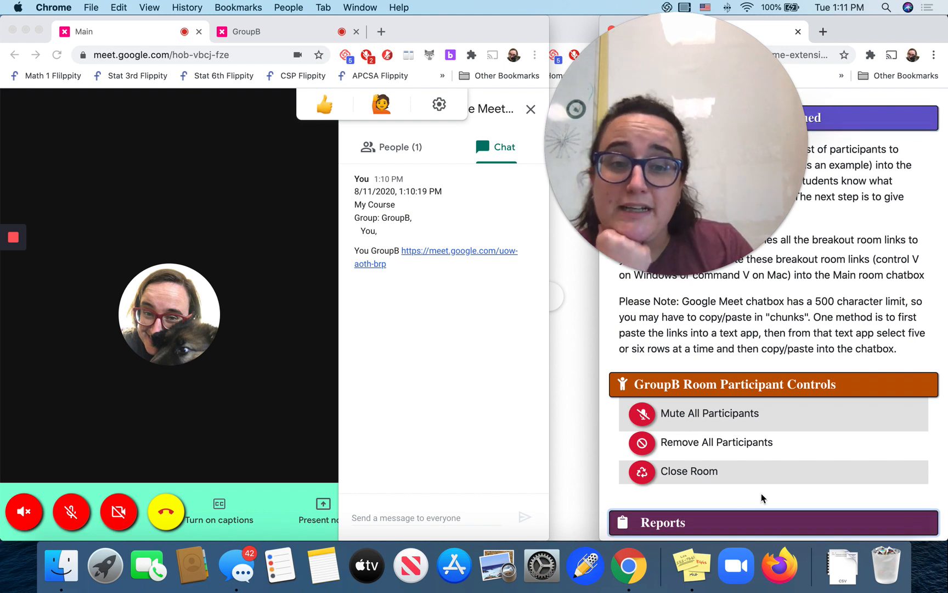
# Step: Switch the extension's room controls from GroupB to the Main room and return to its participant controls
pyautogui.scroll(4, 710, 409)
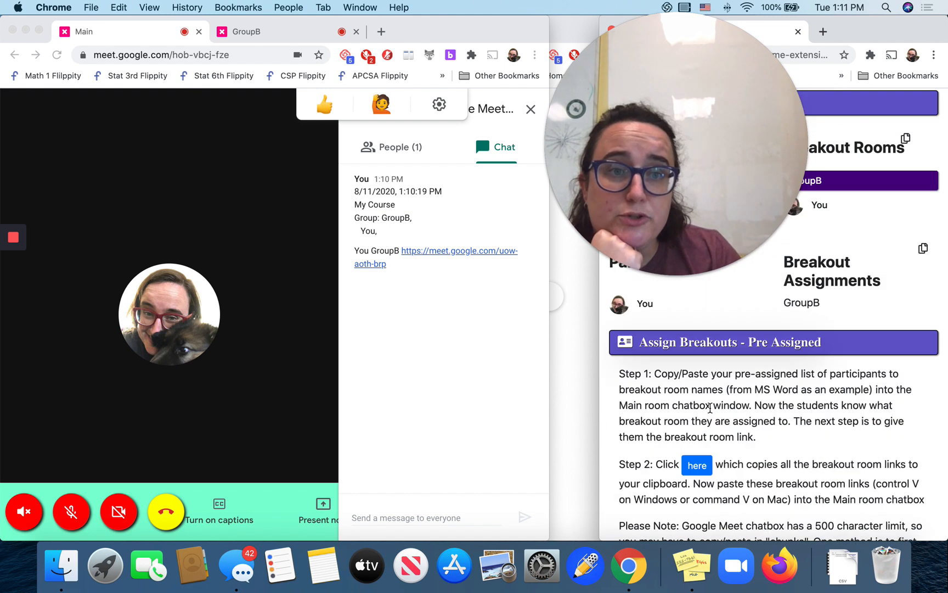
pyautogui.scroll(10, 710, 409)
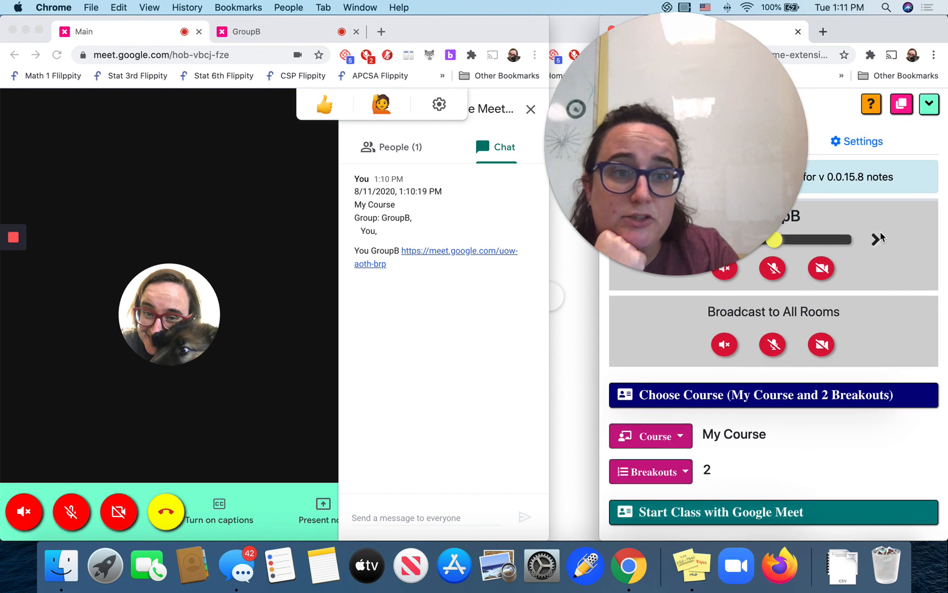
pyautogui.scroll(-15, 857, 349)
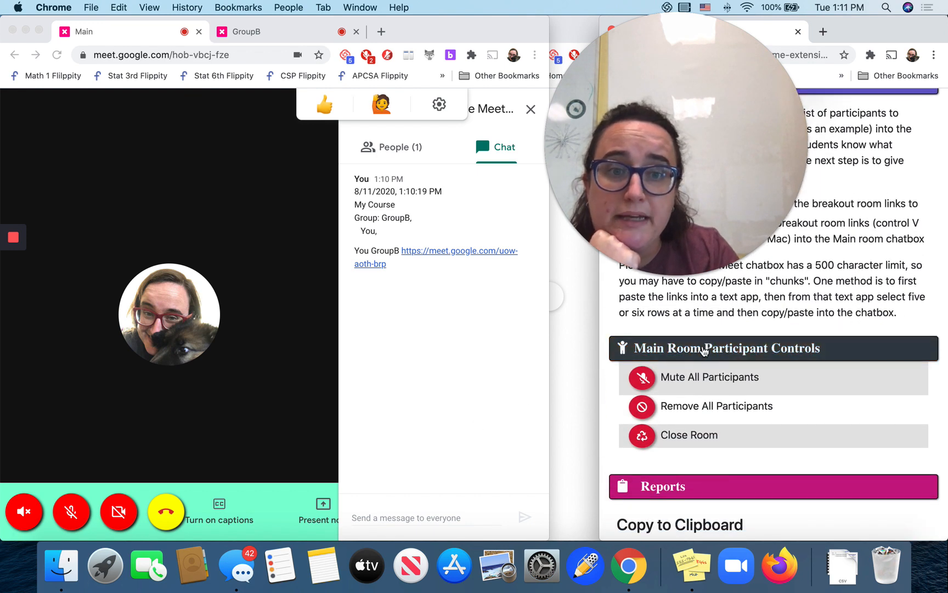
# Step: Turn off the additional CSV download for reports and copy the Breakout Groups report to the clipboard
pyautogui.scroll(-3, 720, 377)
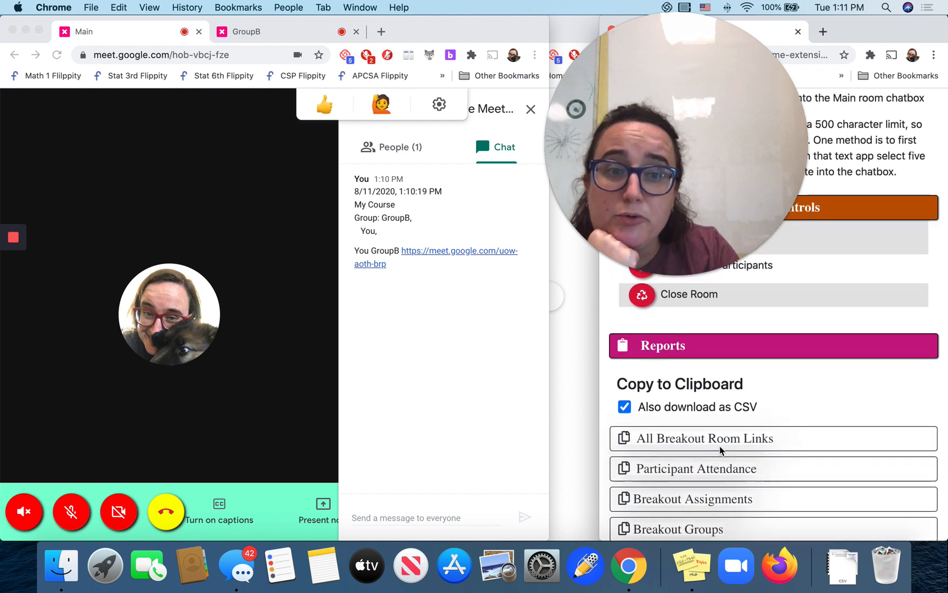
pyautogui.scroll(-1, 720, 450)
pyautogui.click(625, 390)
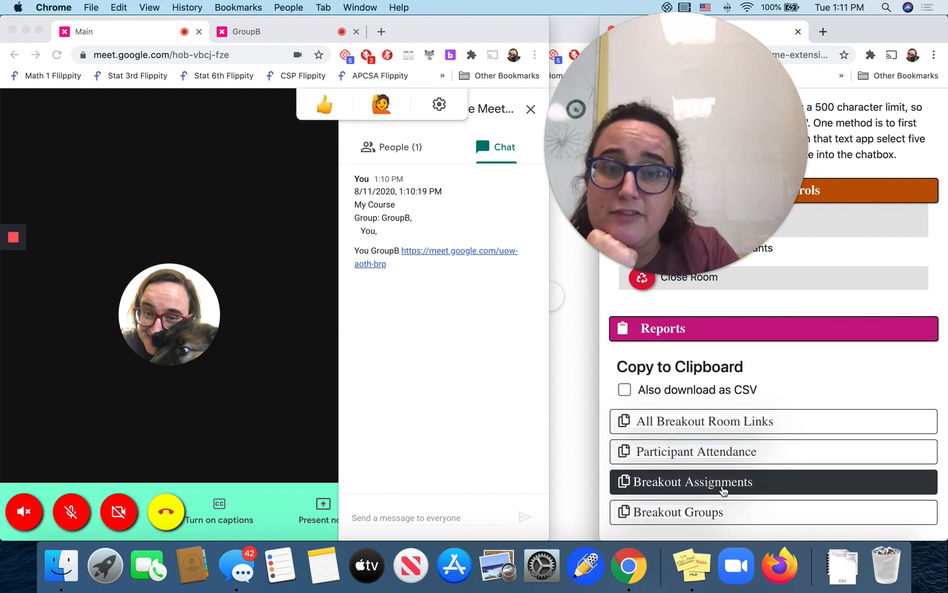
pyautogui.click(736, 512)
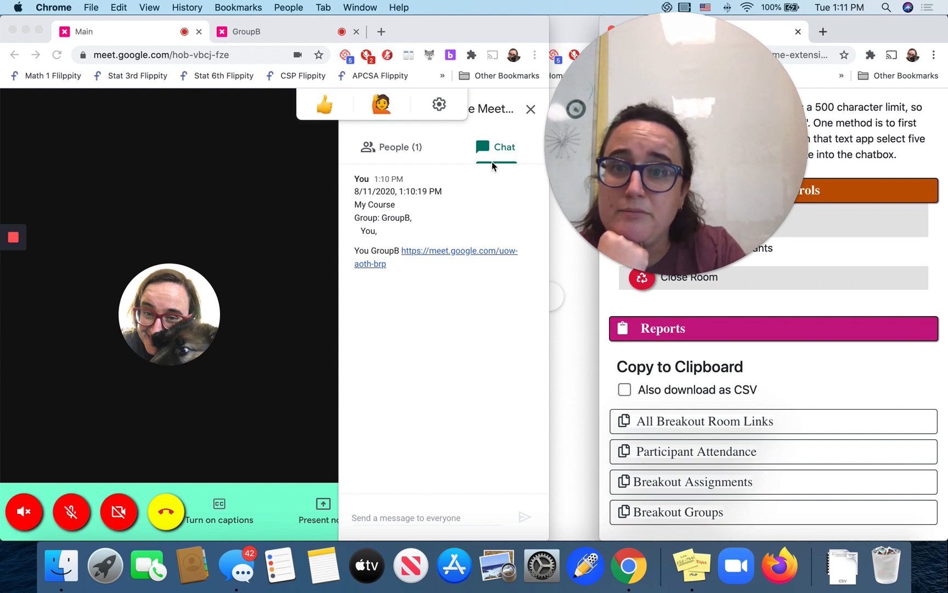
# Step: Shift the Google Meet window aside to uncover the browser window behind it
pyautogui.moveTo(430, 28); pyautogui.dragTo(510, 27)
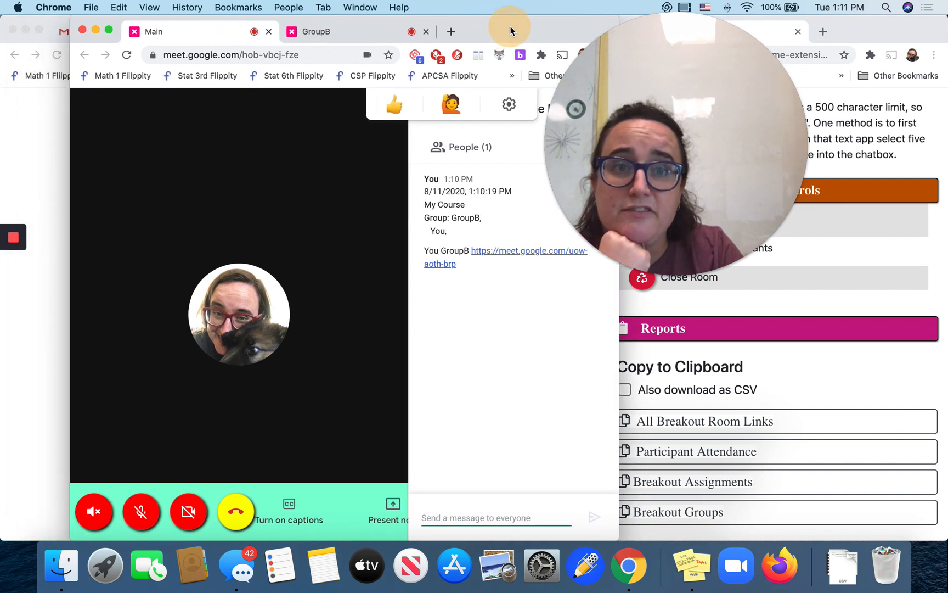